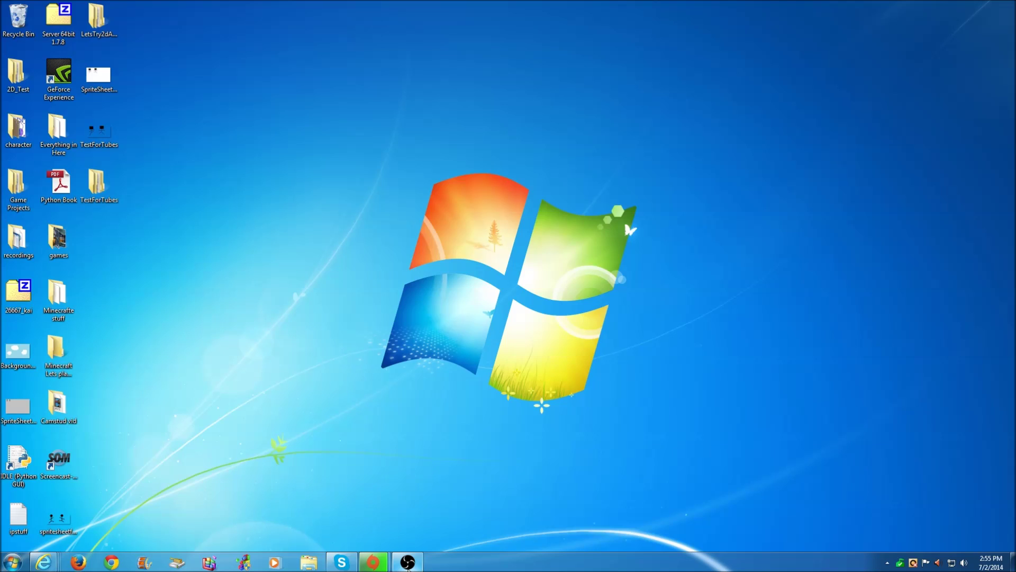
# View the SpriteSheetTestForTubes image in Photo Viewer, then close it.
pyautogui.moveTo(327, 137); pyautogui.dragTo(349, 383)
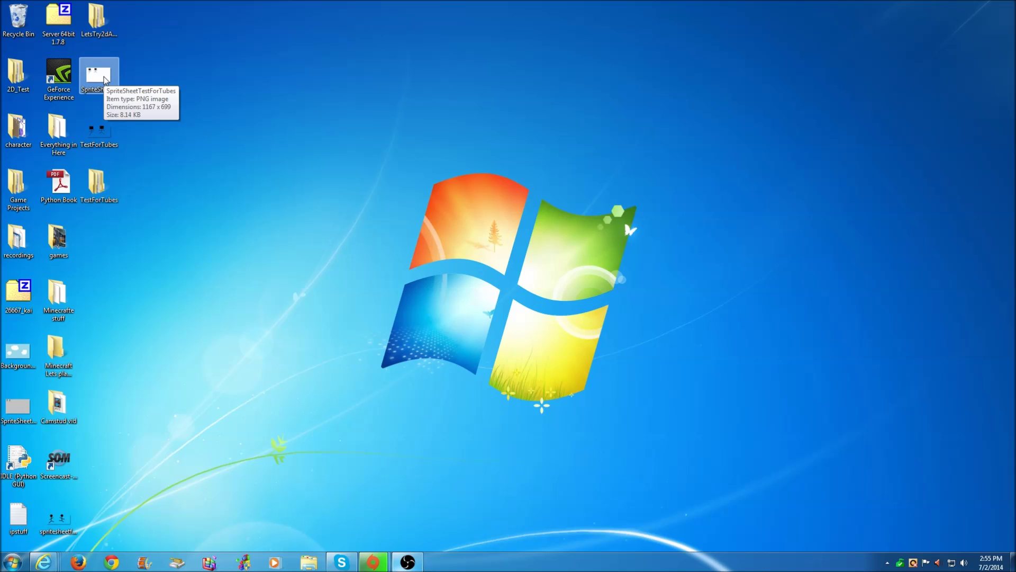
pyautogui.doubleClick(104, 80)
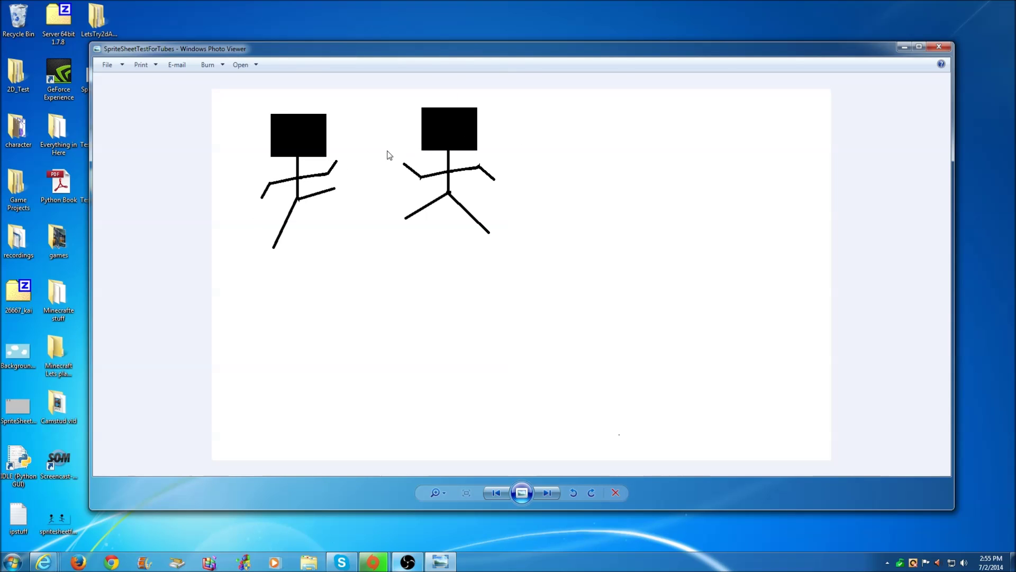
pyautogui.click(937, 49)
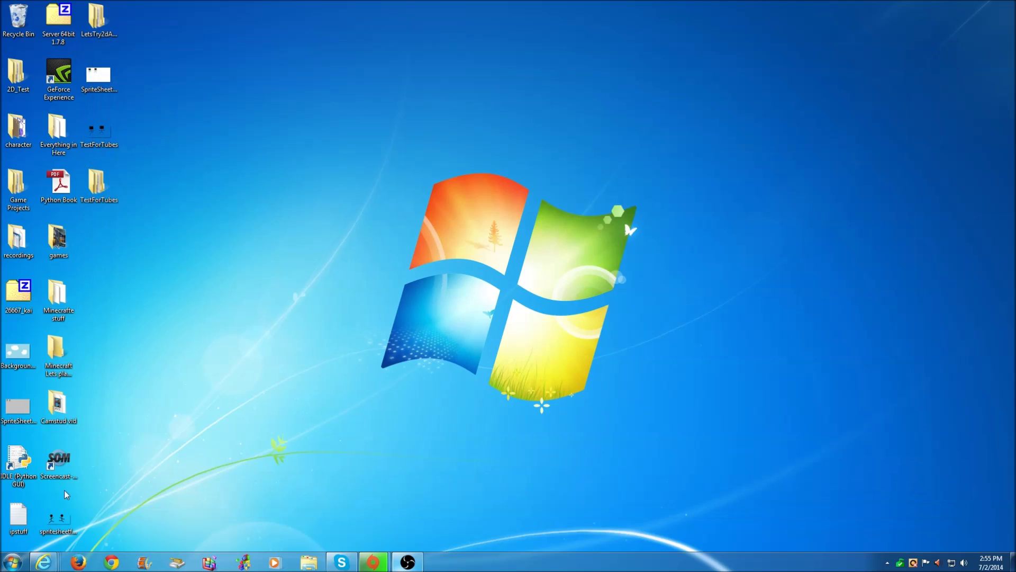
# Launch GIMP 2 from a Start menu search for 'gim'.
pyautogui.click(11, 562)
pyautogui.write('gimp')
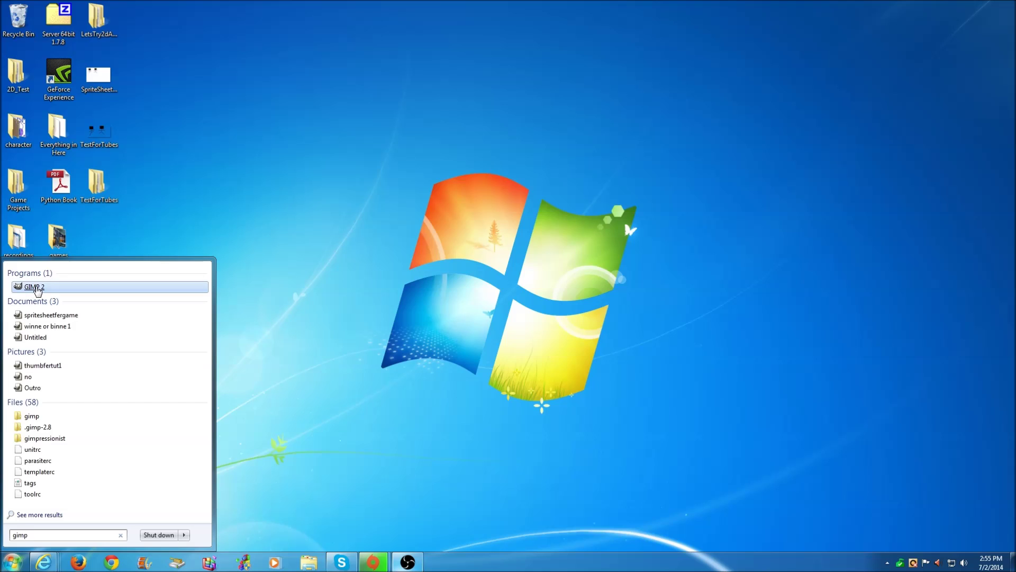
pyautogui.click(32, 287)
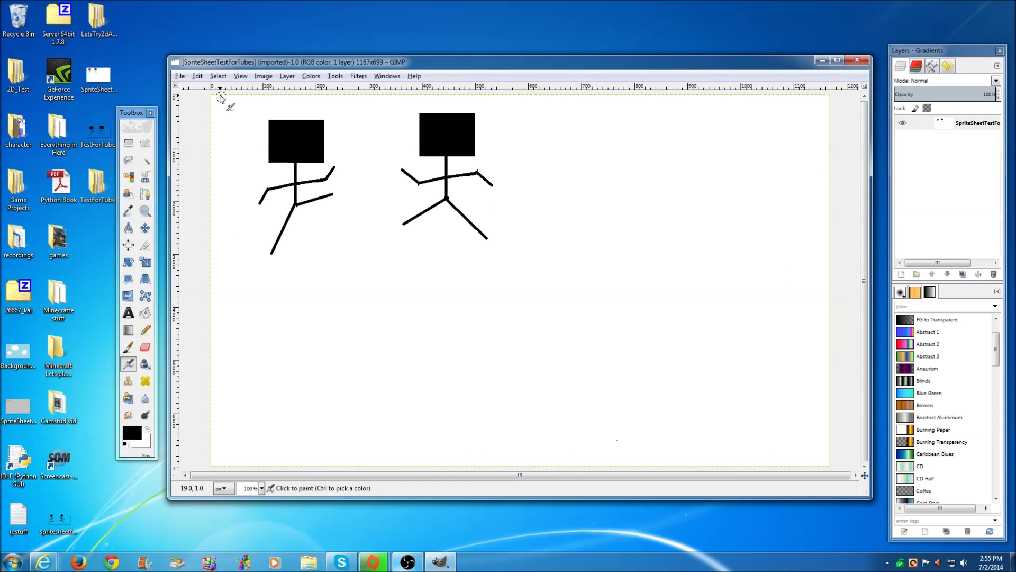
# Draw a Rectangle Select box around both stick figures on the sprite sheet.
pyautogui.click(130, 147)
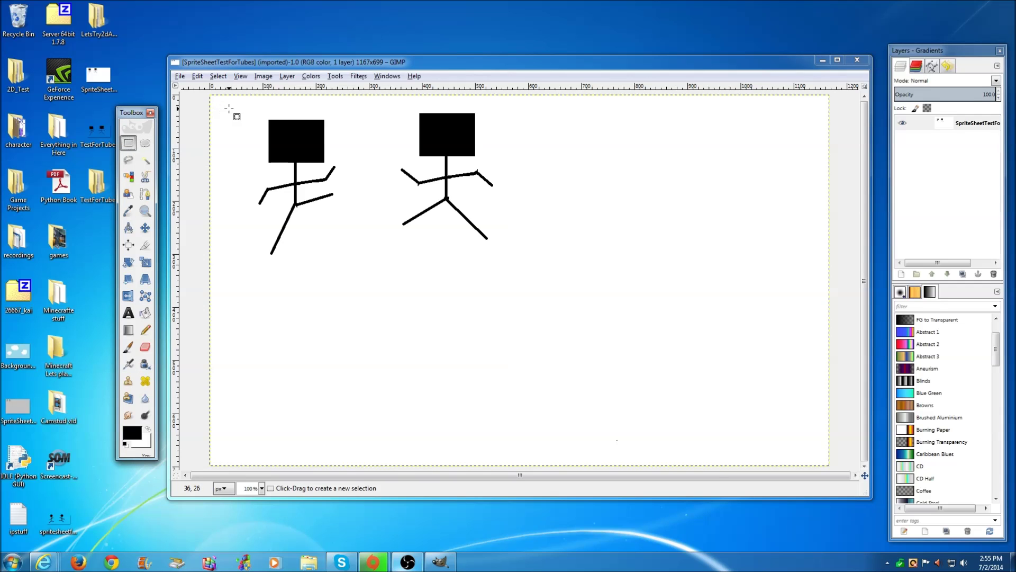
pyautogui.moveTo(229, 108); pyautogui.dragTo(593, 271)
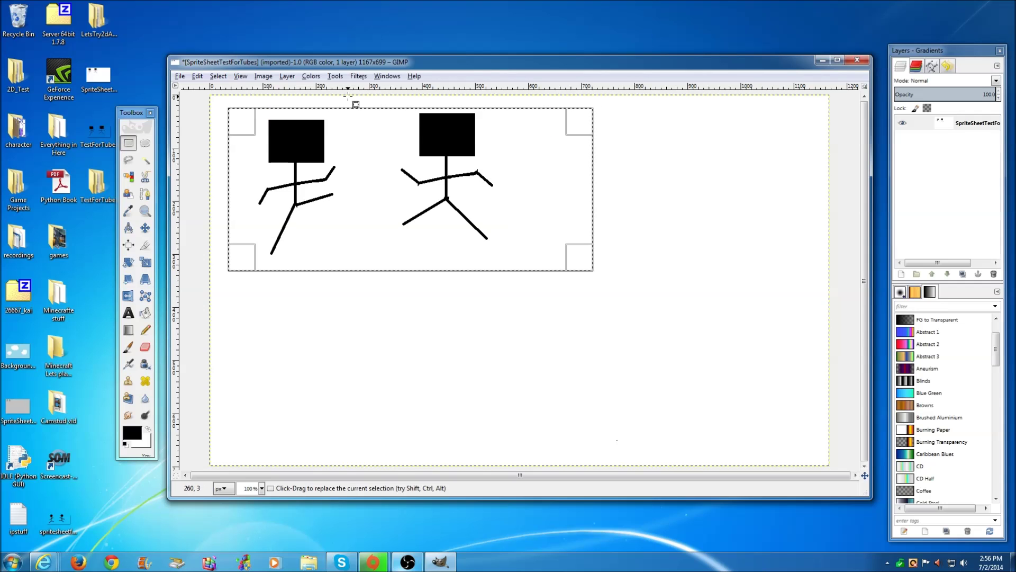
pyautogui.click(335, 76)
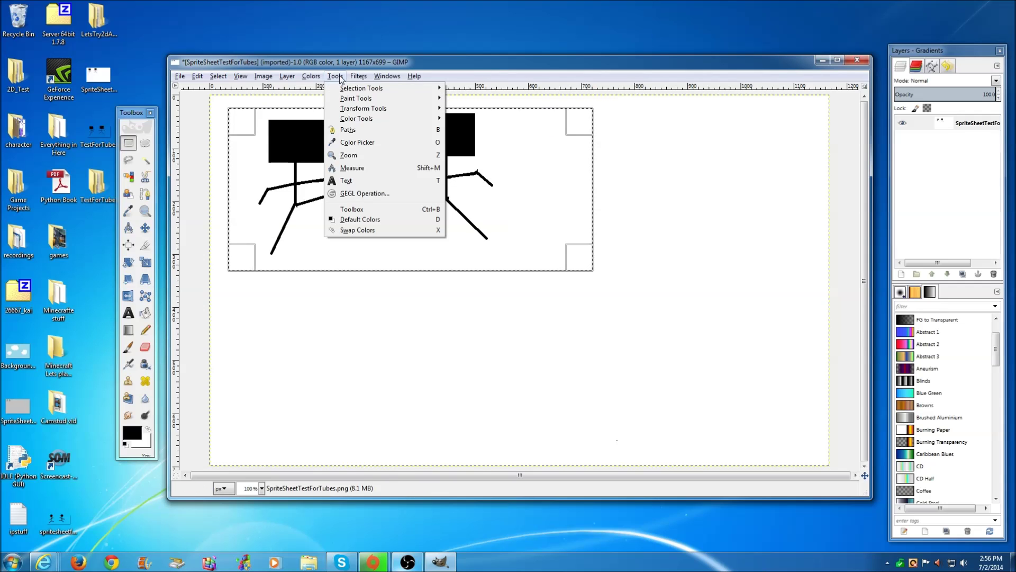
pyautogui.moveTo(404, 80)
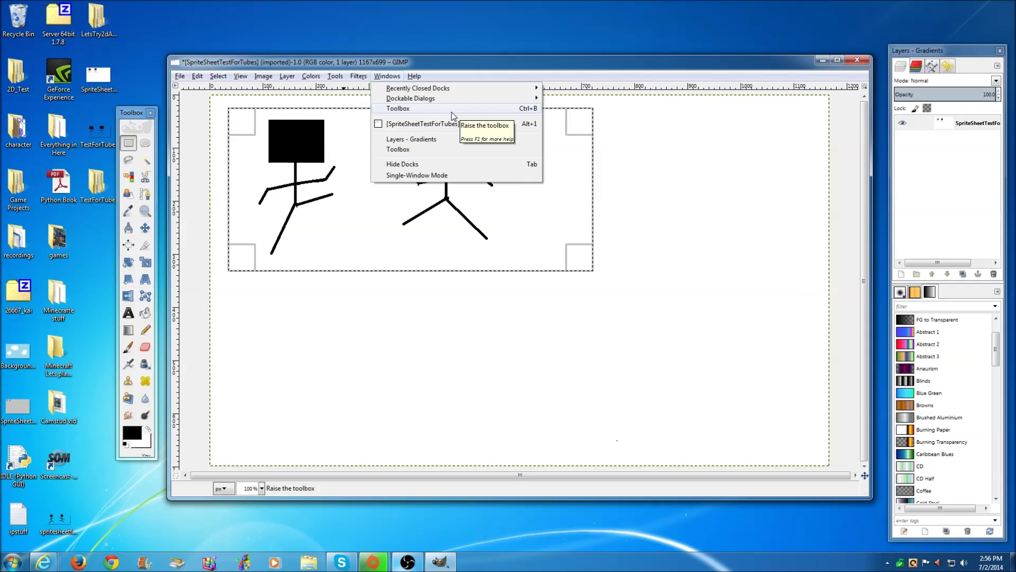
pyautogui.moveTo(429, 91)
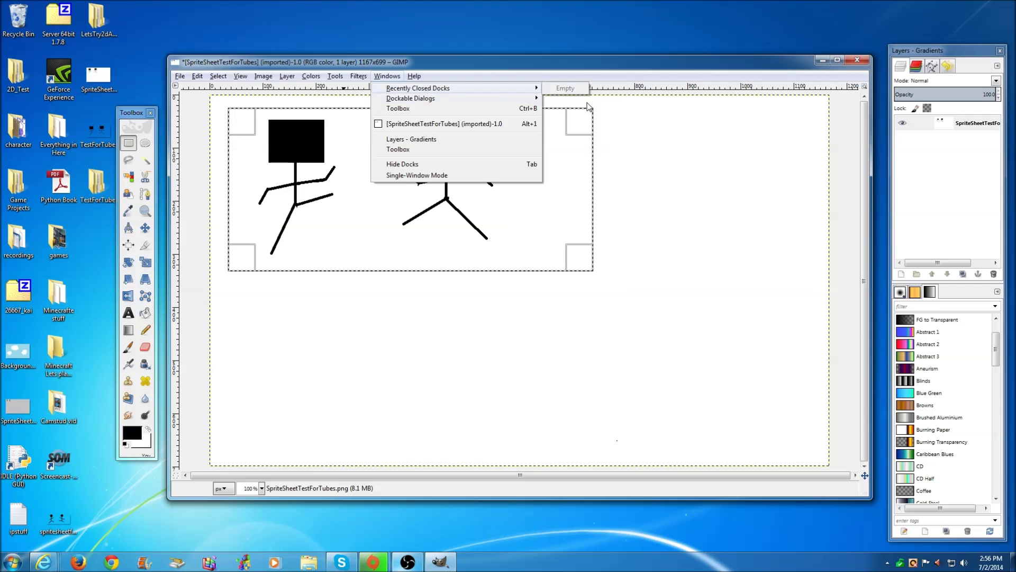
pyautogui.click(438, 66)
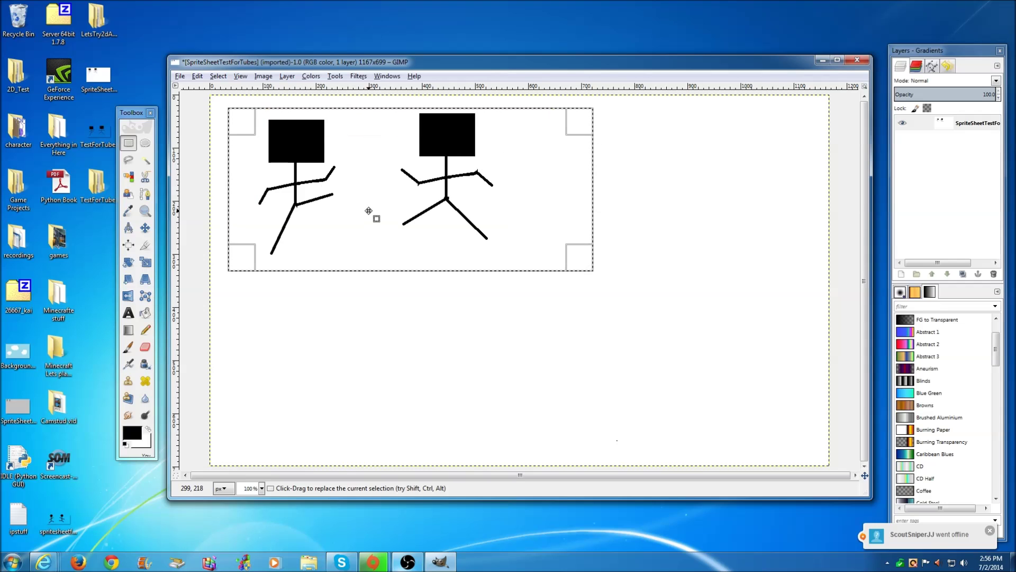
# Copy a rectangle enclosing both figures and paste it as a new 673×299 image.
pyautogui.click(130, 178)
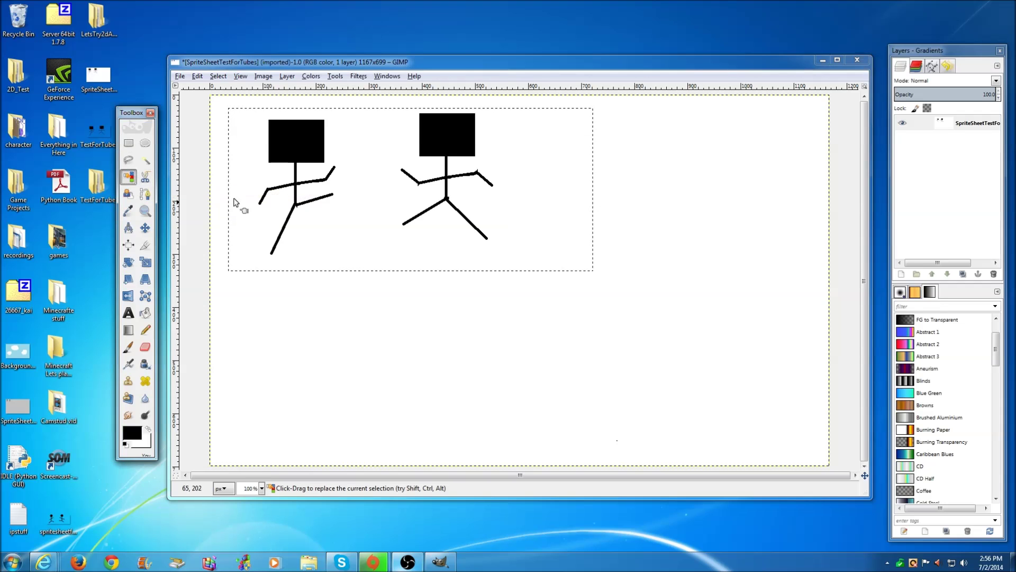
pyautogui.click(358, 233)
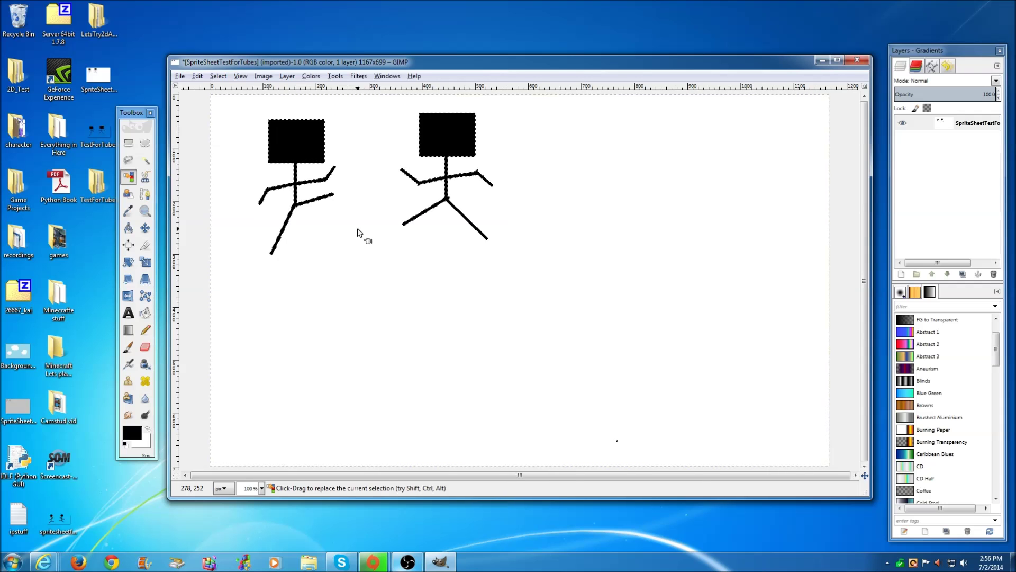
pyautogui.click(357, 233)
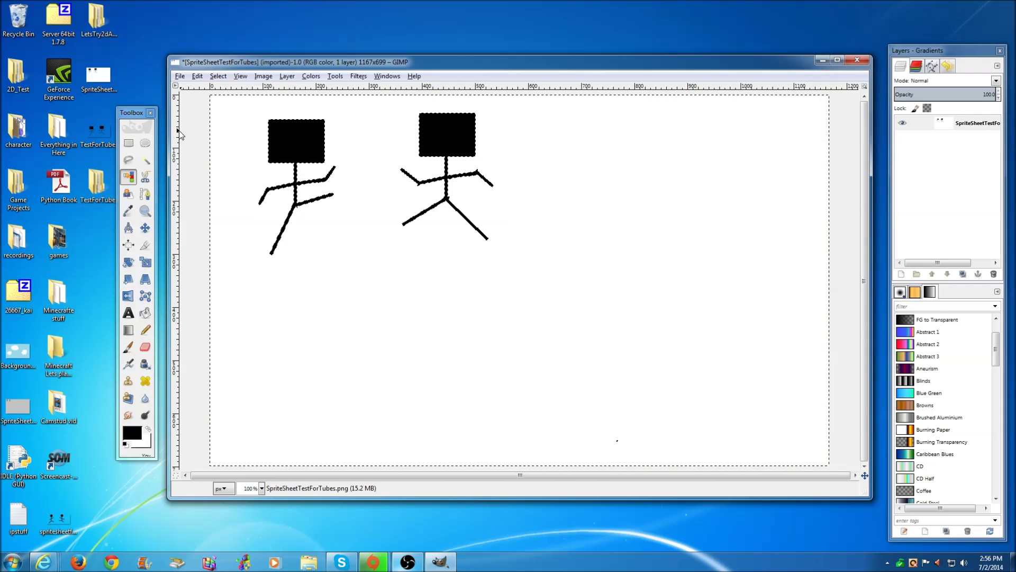
pyautogui.click(128, 142)
pyautogui.moveTo(218, 104); pyautogui.dragTo(575, 263)
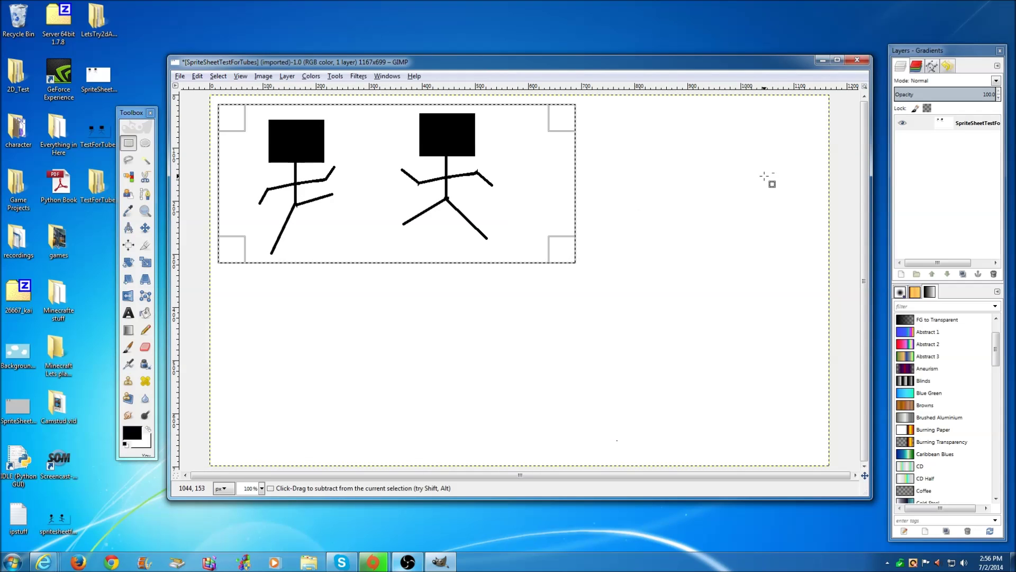
pyautogui.hotkey('ctrl', 'c')
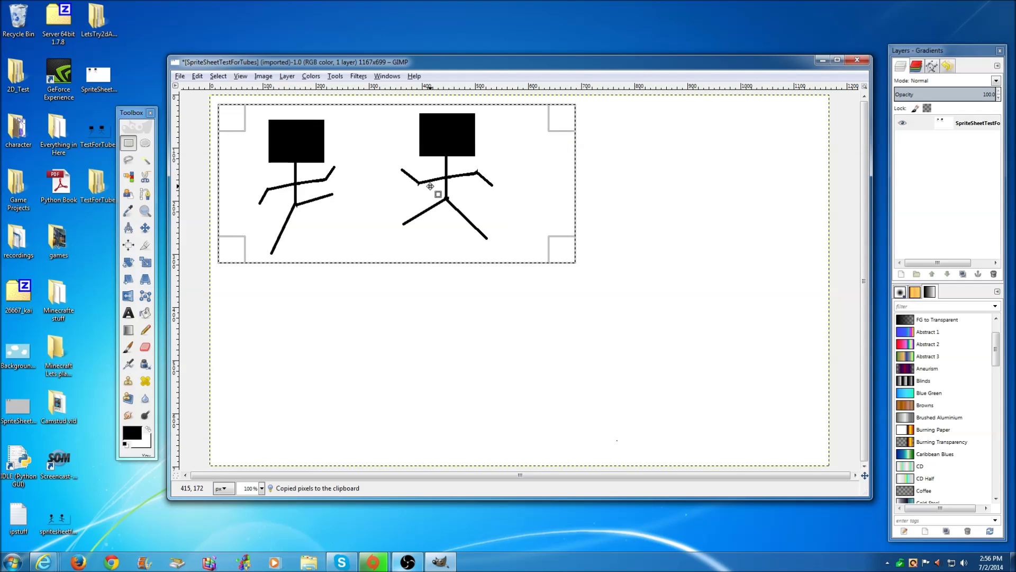
pyautogui.hotkey('ctrl', 'shift', 'v')
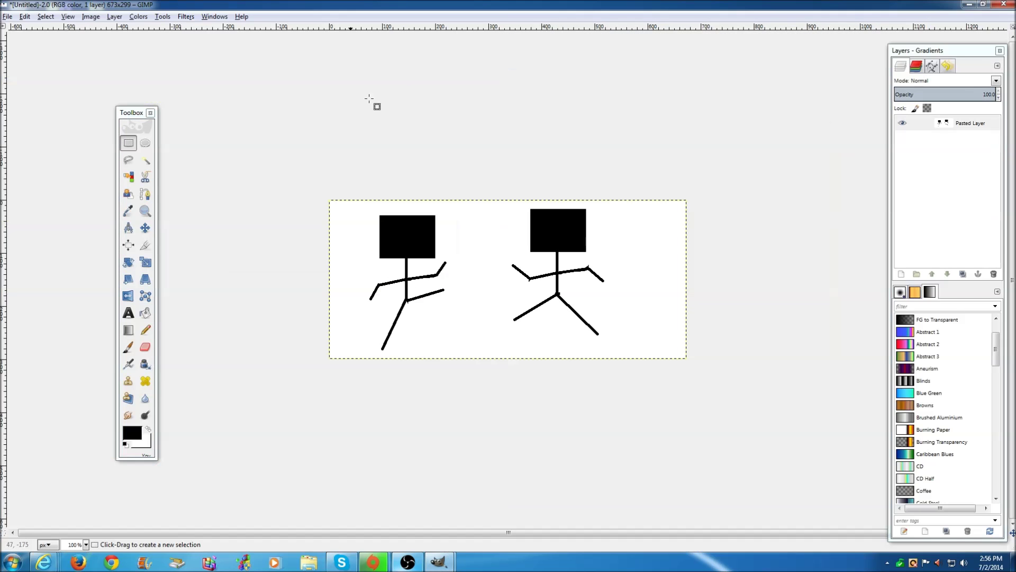
# Select the white background by colour and delete it, leaving the figures on transparency.
pyautogui.click(128, 176)
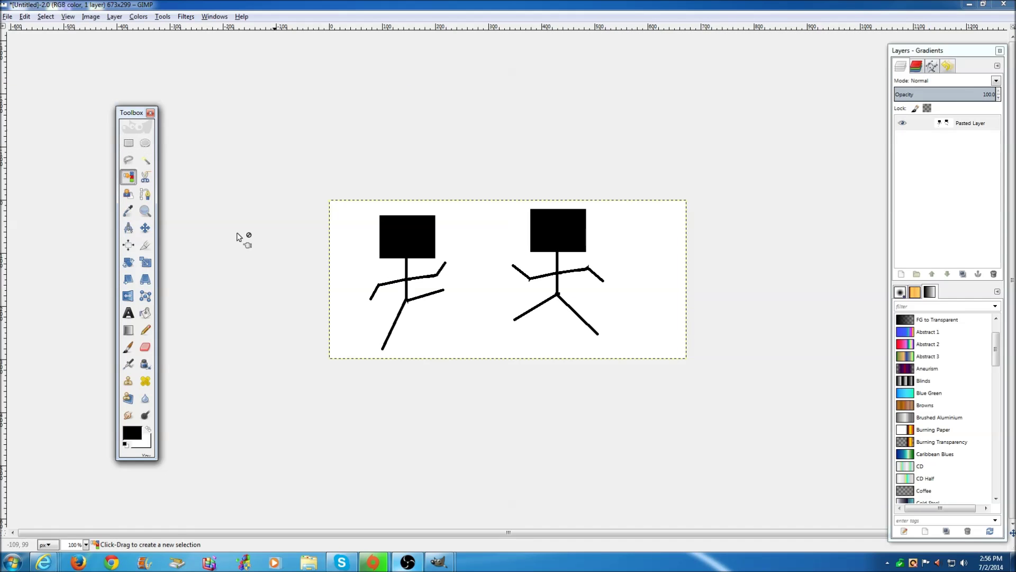
pyautogui.click(488, 295)
pyautogui.press('Delete')
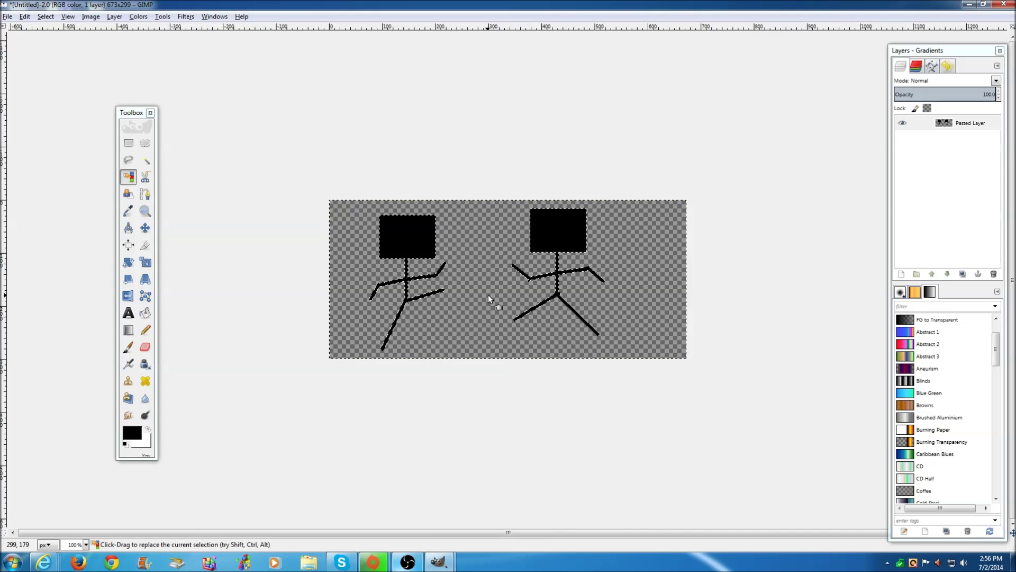
pyautogui.click(8, 17)
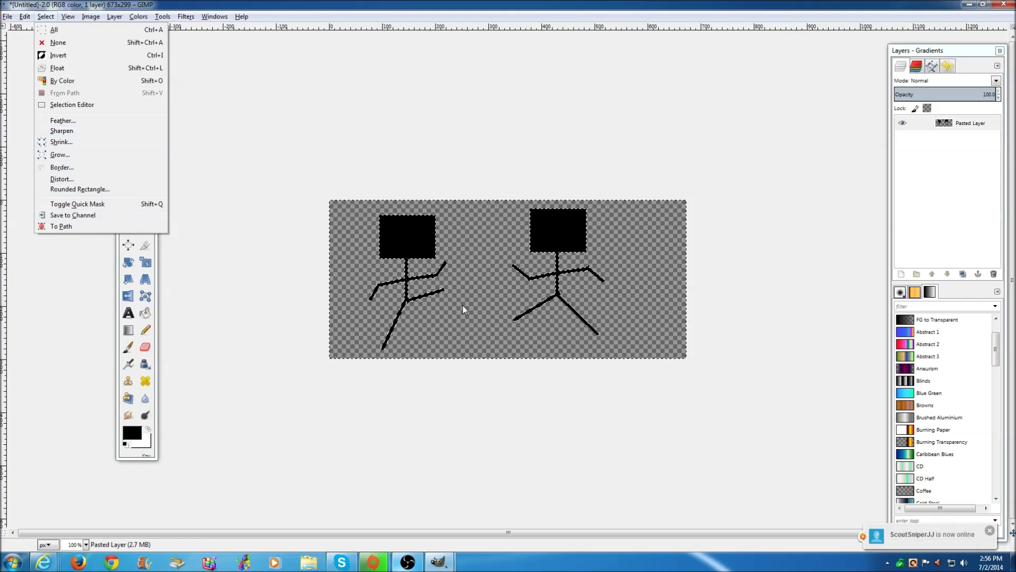
pyautogui.press('Escape')
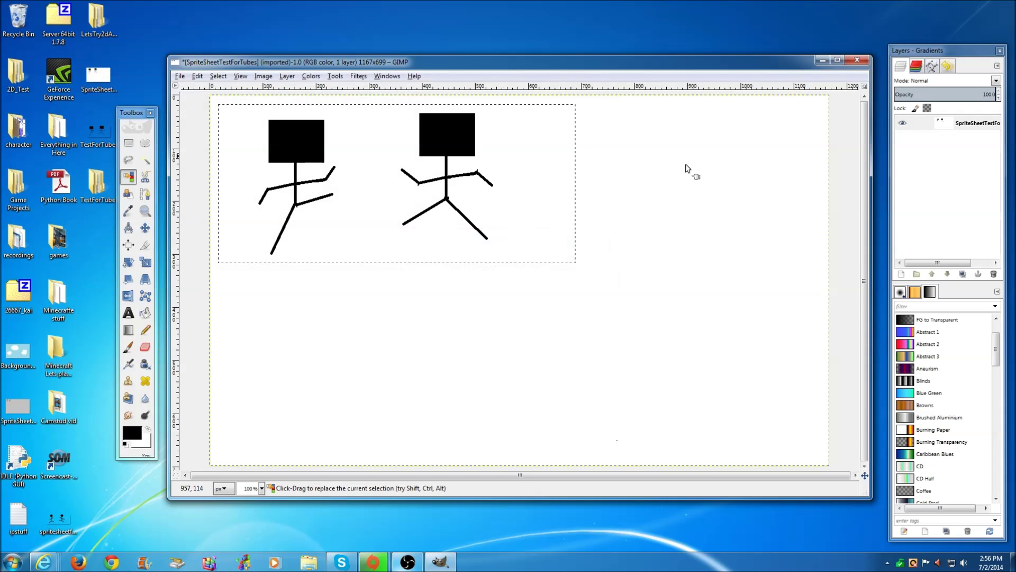
# Close the sprite sheet discarding changes, quit GIMP, and close the TestForTubes viewer.
pyautogui.click(864, 63)
pyautogui.click(525, 336)
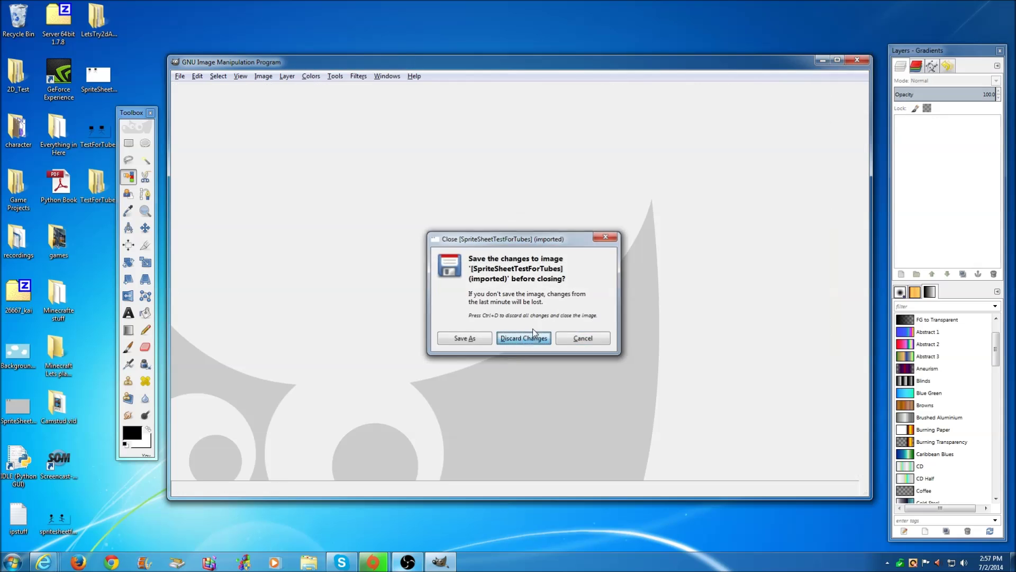
pyautogui.click(847, 59)
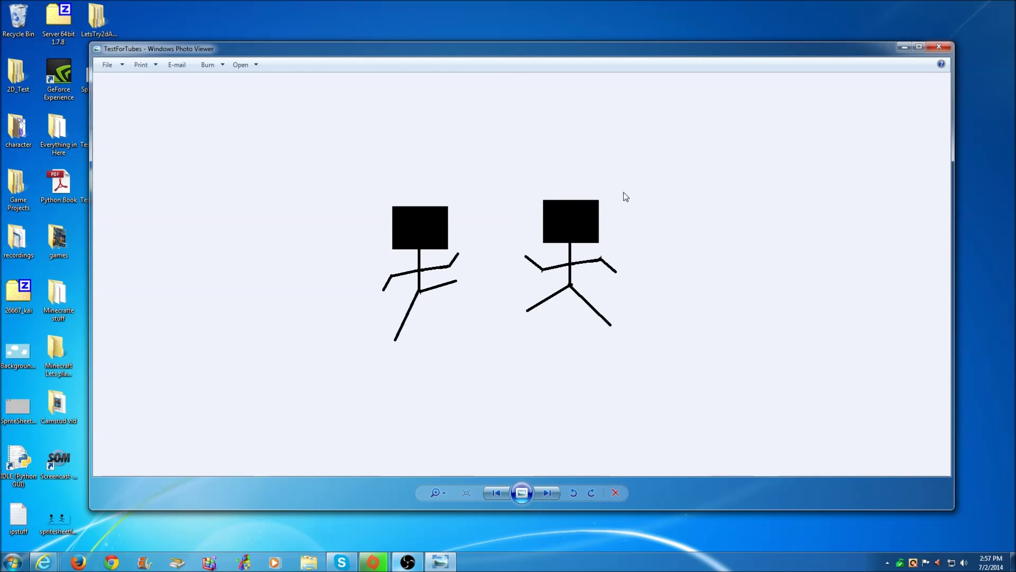
pyautogui.click(938, 49)
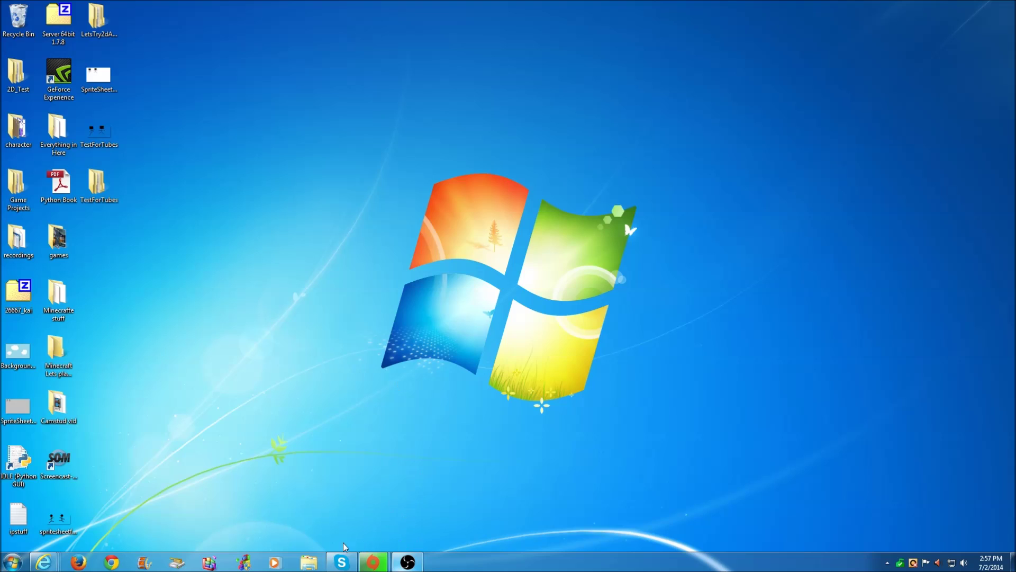
# Search for Unity in the Start menu and launch the editor.
pyautogui.click(104, 77)
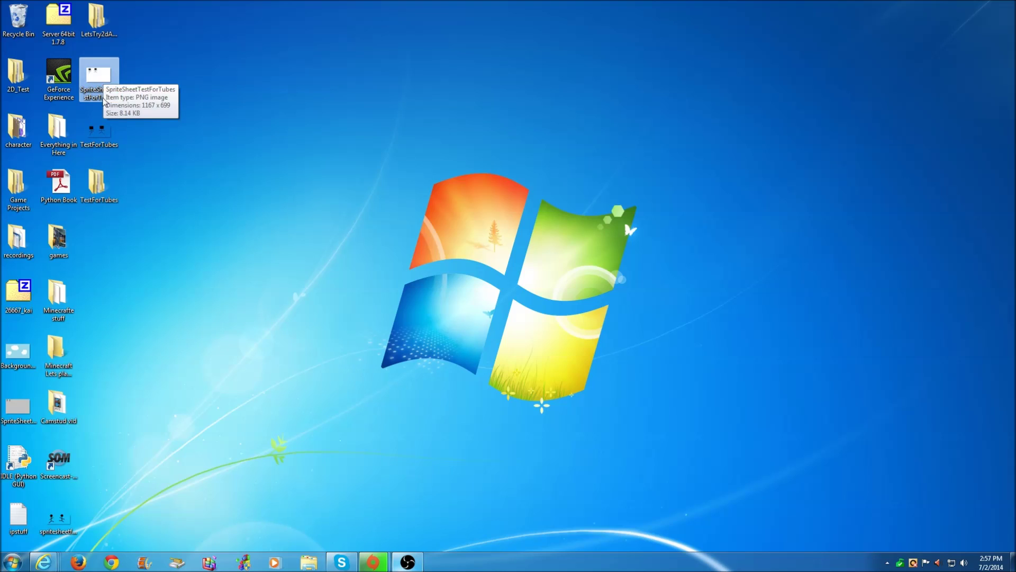
pyautogui.click(104, 133)
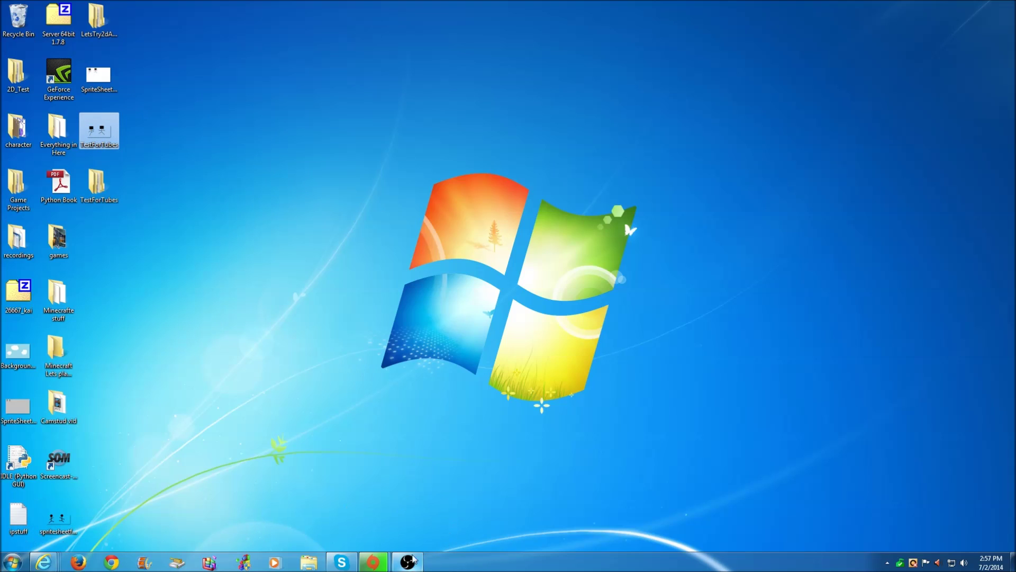
pyautogui.press('super')
pyautogui.write('u')
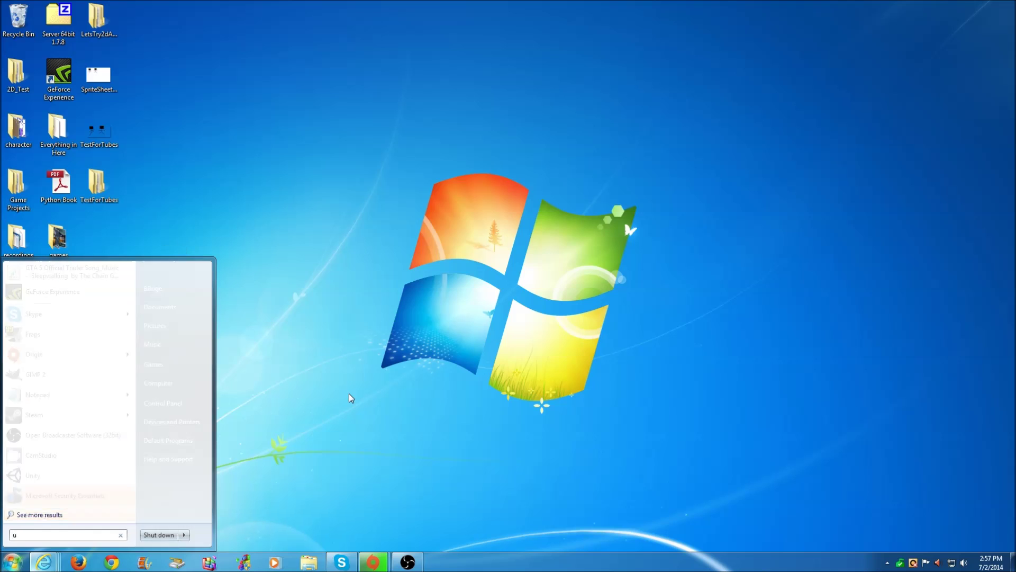
pyautogui.press('BackSpace')
pyautogui.click(24, 475)
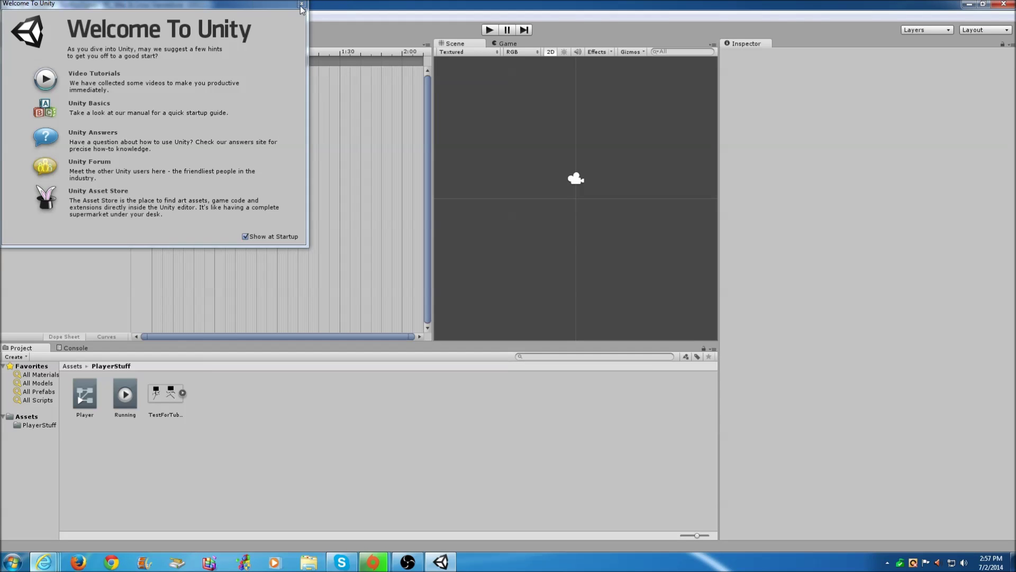
# Start a new project named 2danimationtest in Documents with 2D setup defaults.
pyautogui.click(301, 5)
pyautogui.click(7, 16)
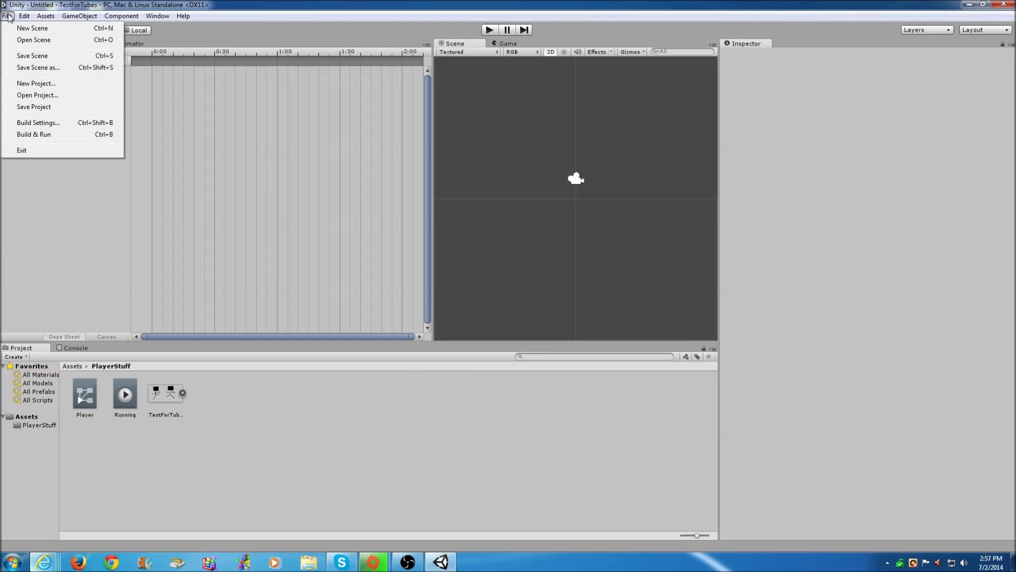
pyautogui.click(32, 80)
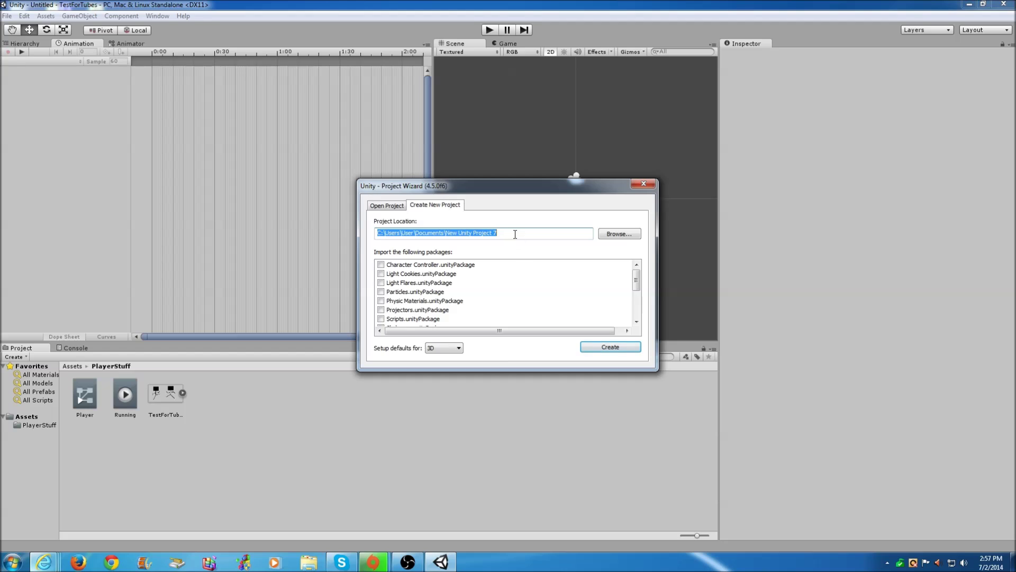
pyautogui.moveTo(515, 234); pyautogui.dragTo(457, 233)
pyautogui.press('BackSpace')
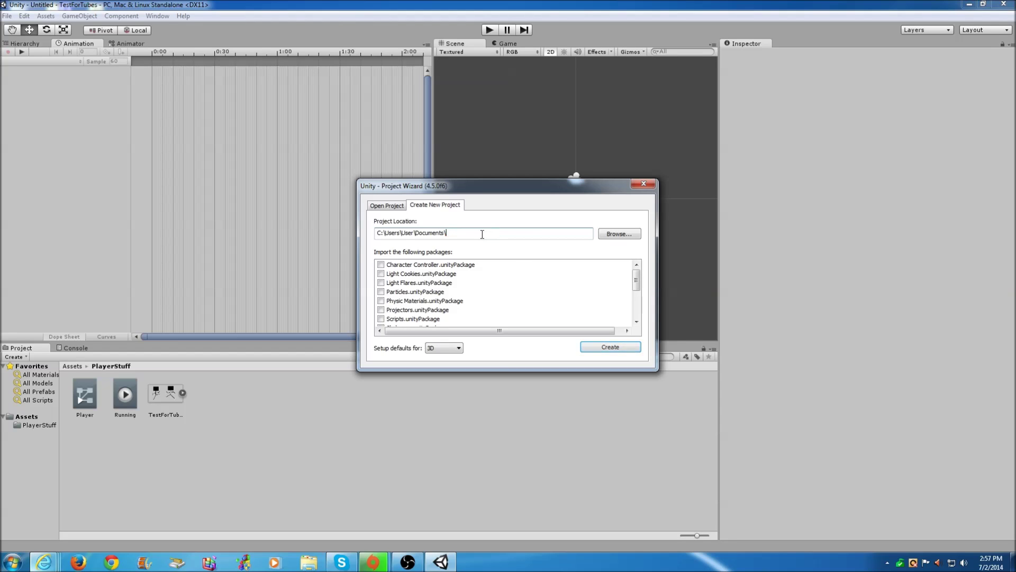
pyautogui.write('2')
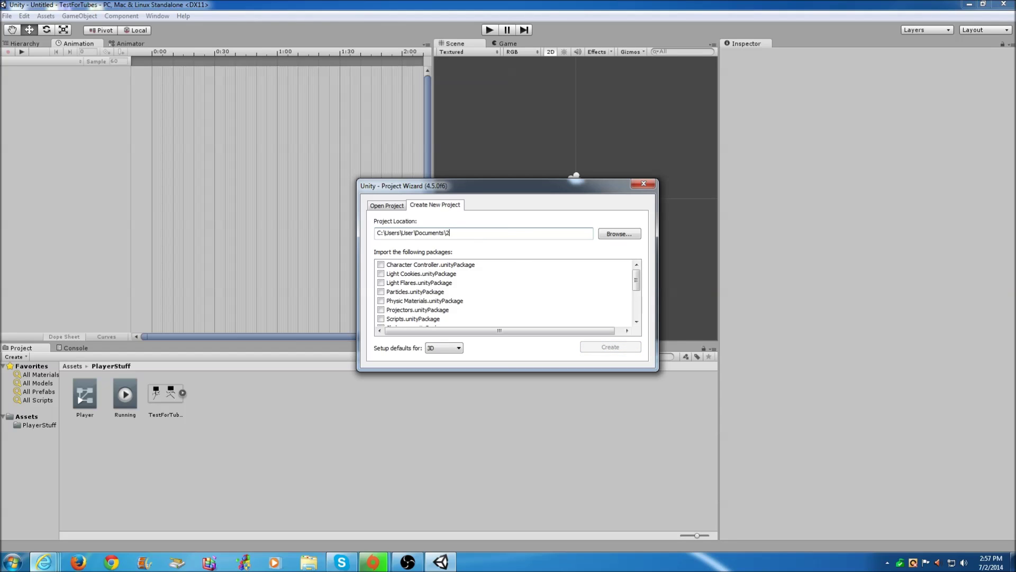
pyautogui.write('danimationtest')
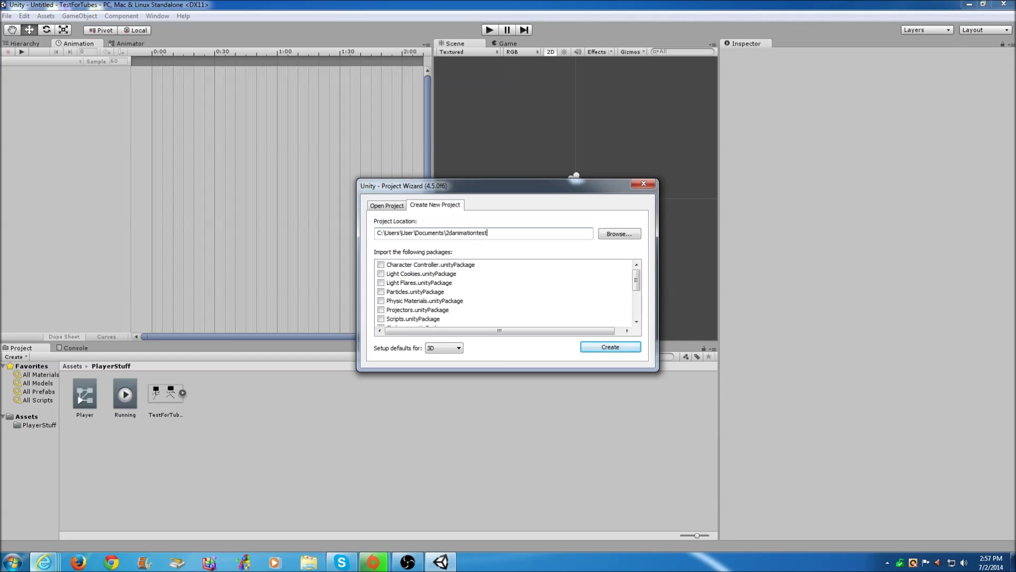
pyautogui.click(453, 350)
pyautogui.click(443, 364)
pyautogui.moveTo(636, 287)
pyautogui.mouseDown()
pyautogui.moveTo(635, 313)
pyautogui.moveTo(636, 276)
pyautogui.mouseUp()
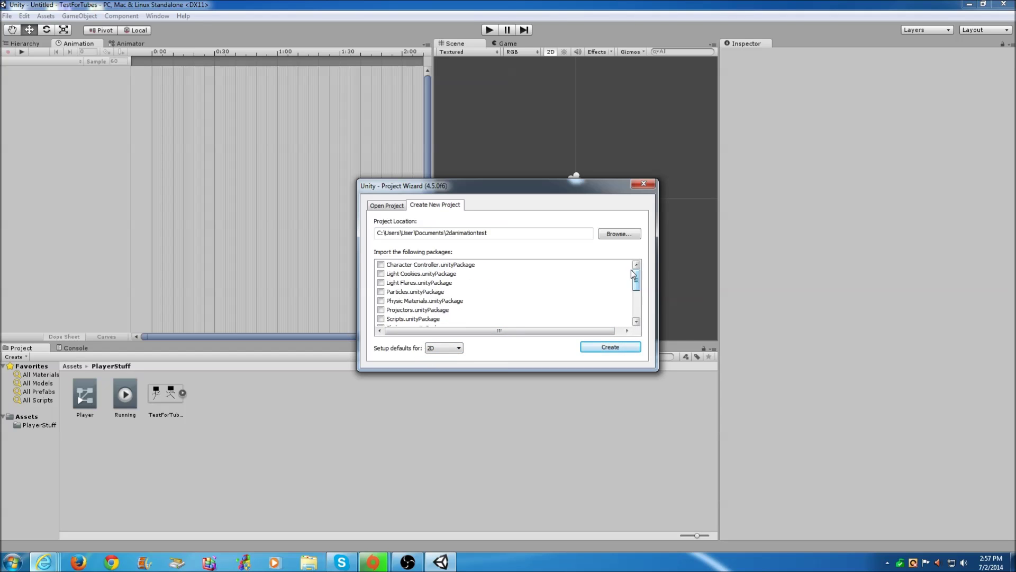
# Create a new folder named animationtesttubes on the Desktop for the project location.
pyautogui.click(609, 234)
pyautogui.click(403, 267)
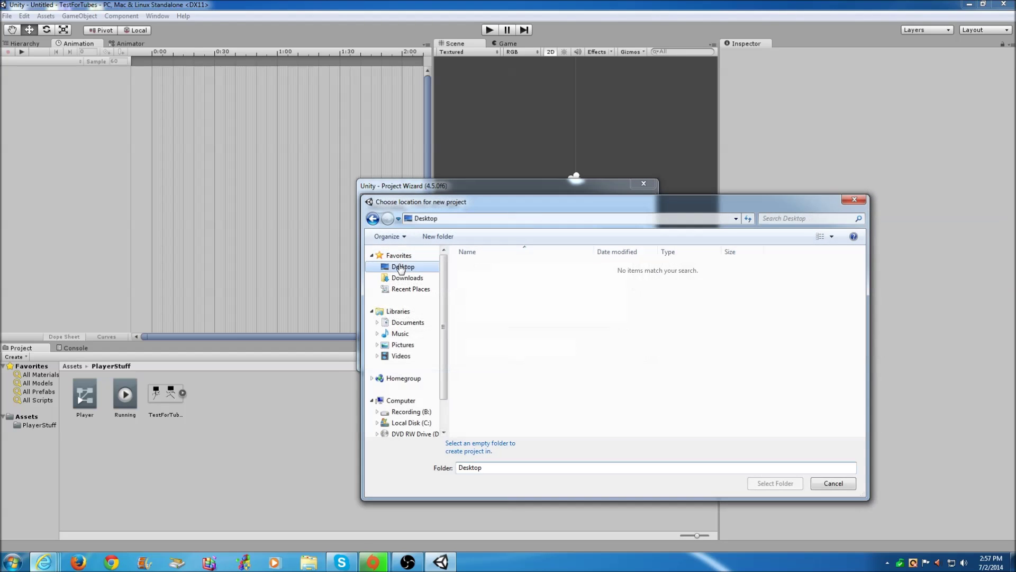
pyautogui.rightClick(678, 419)
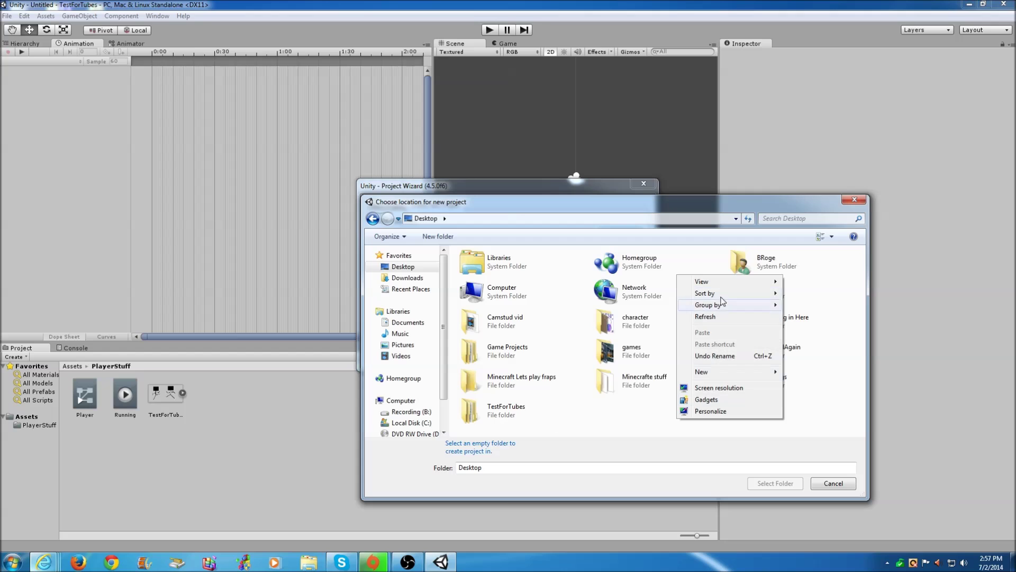
pyautogui.moveTo(720, 373)
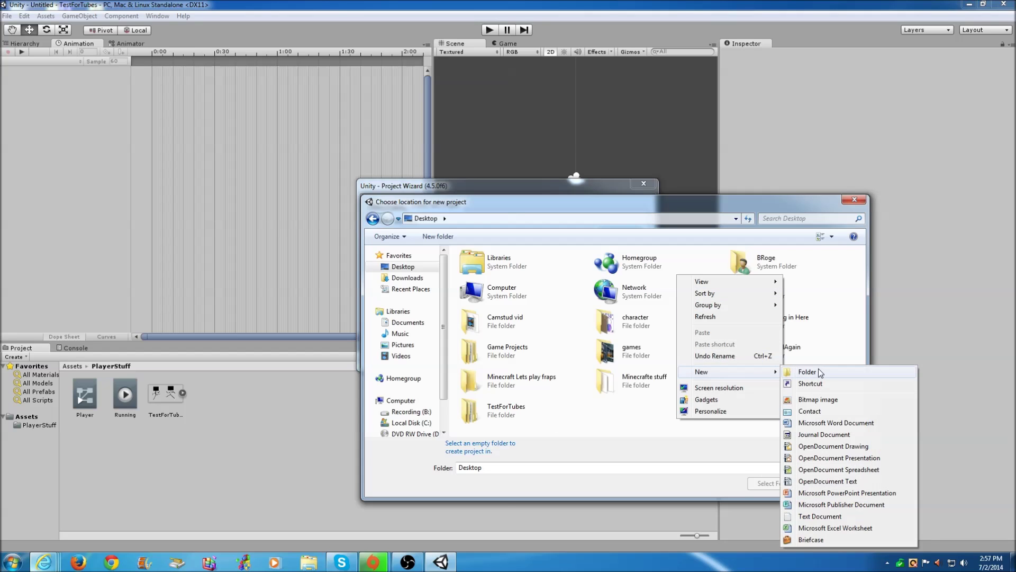
pyautogui.click(821, 373)
pyautogui.press('BackSpace')
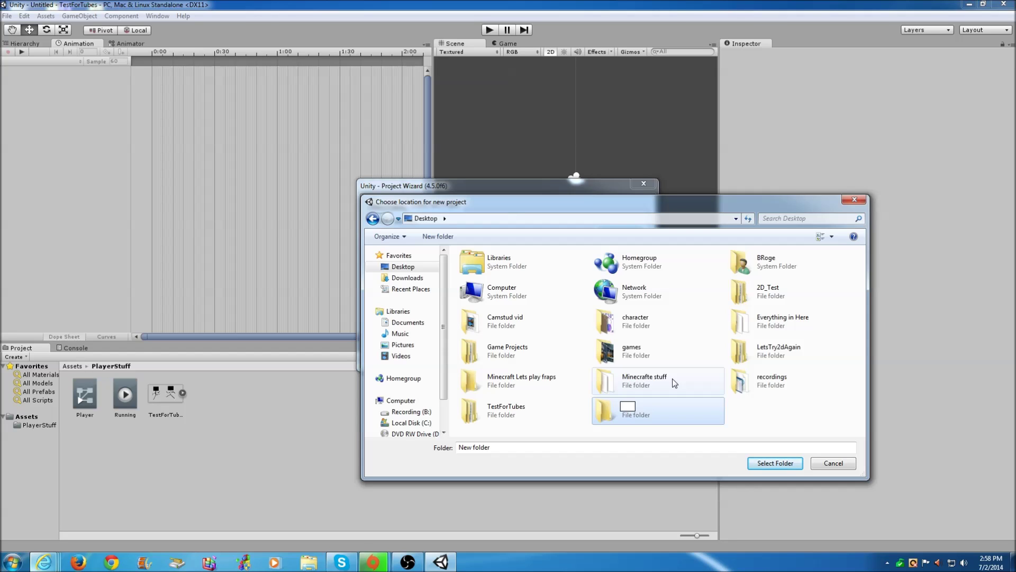
pyautogui.write('animationtesttu')
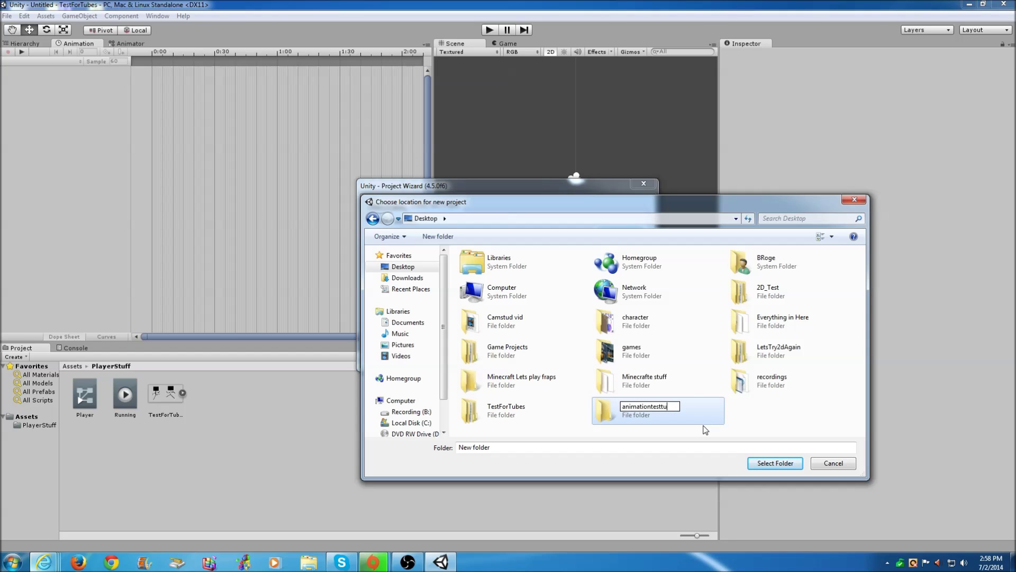
pyautogui.write('bes')
pyautogui.press('Return')
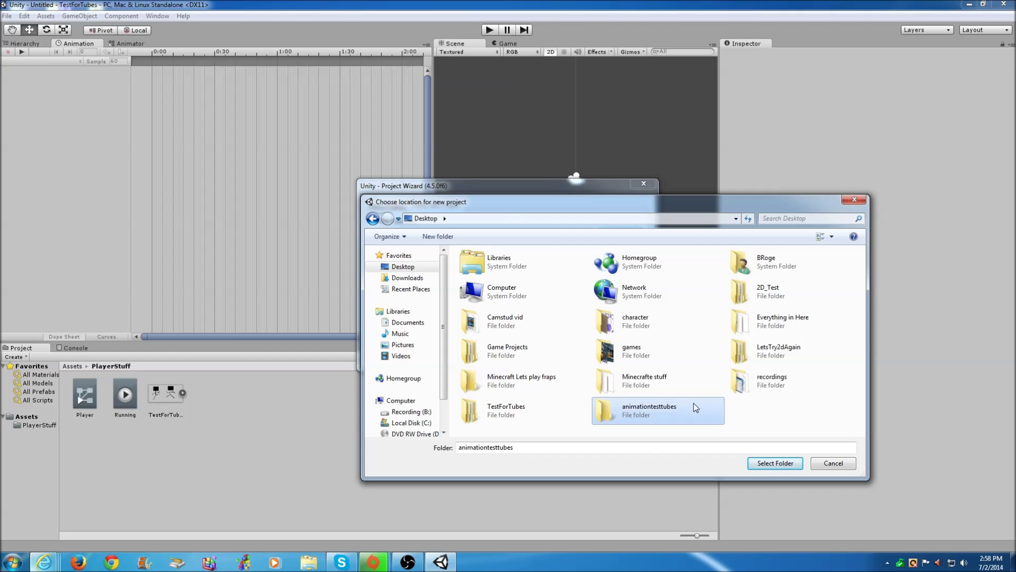
# Choose the animationtesttubes folder as the location and create the 2D project.
pyautogui.doubleClick(658, 416)
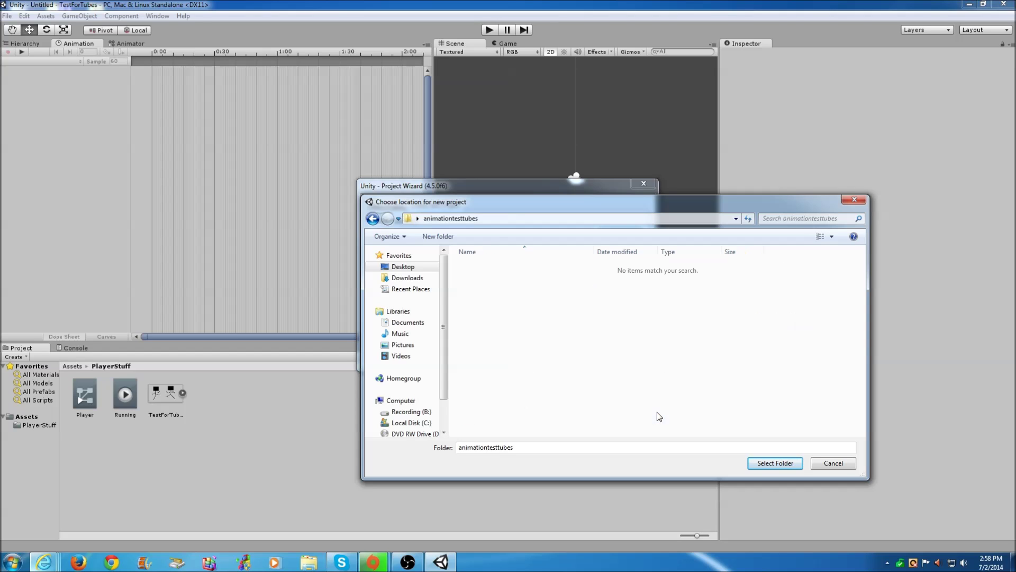
pyautogui.click(768, 467)
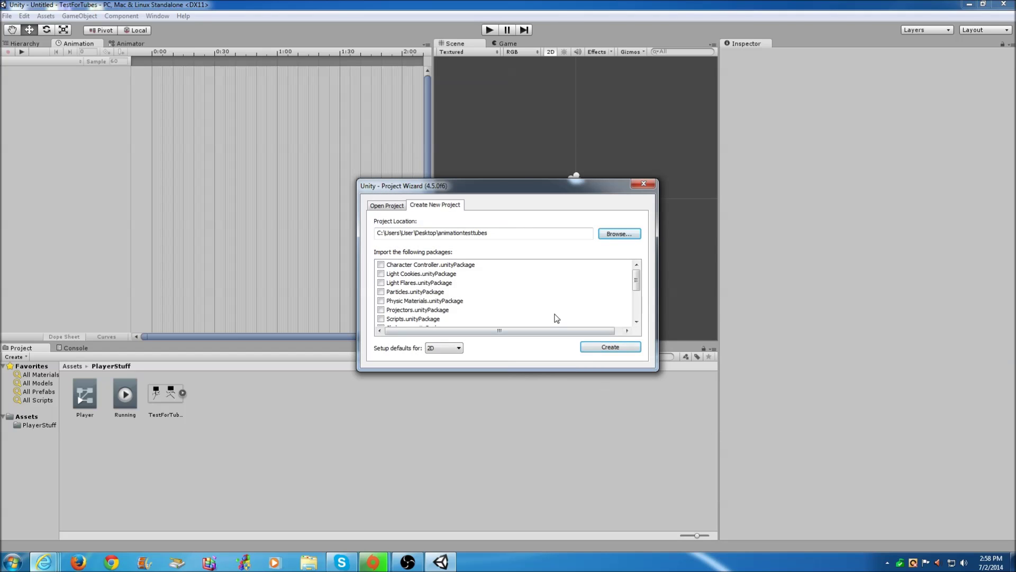
pyautogui.click(607, 349)
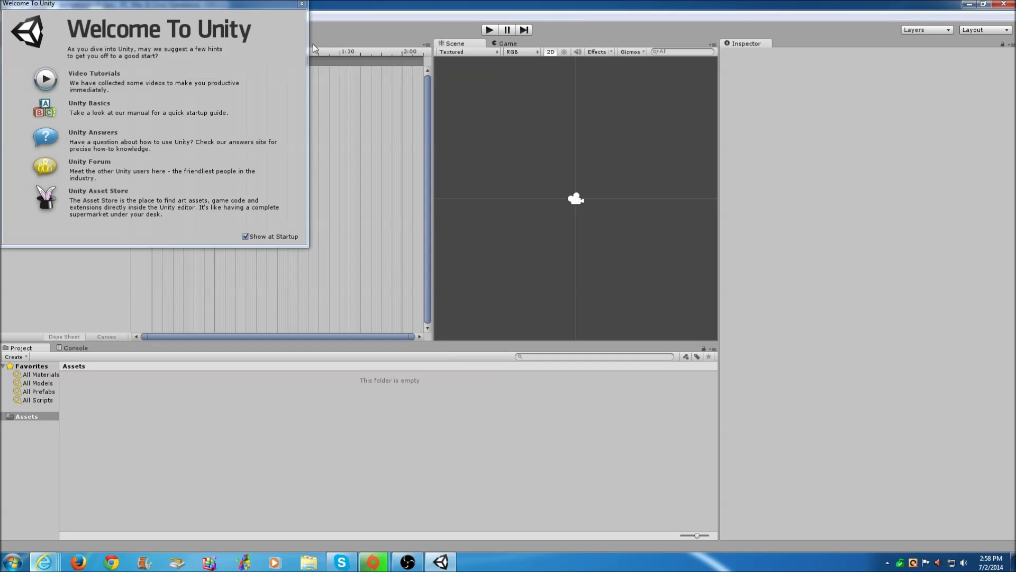
# Narrow the Animation panel to widen the Scene view, checking the Animator tab.
pyautogui.click(301, 3)
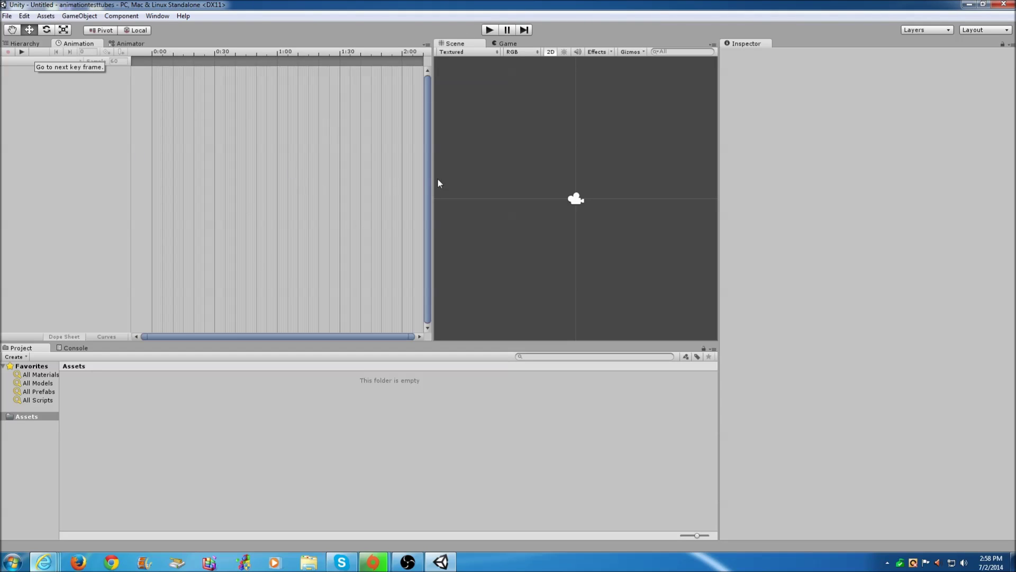
pyautogui.moveTo(433, 179); pyautogui.dragTo(271, 180)
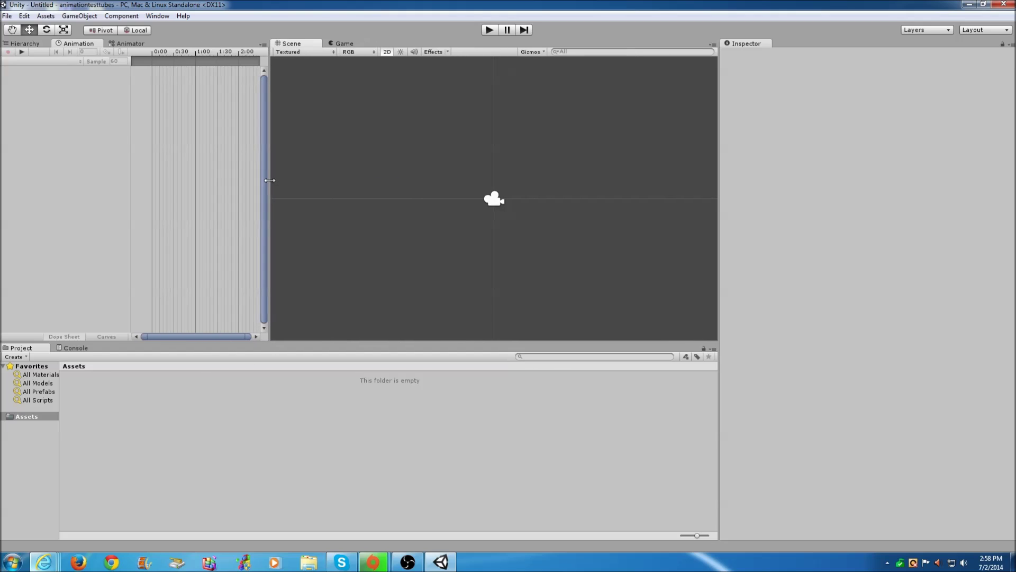
pyautogui.click(113, 47)
pyautogui.click(98, 47)
pyautogui.click(142, 50)
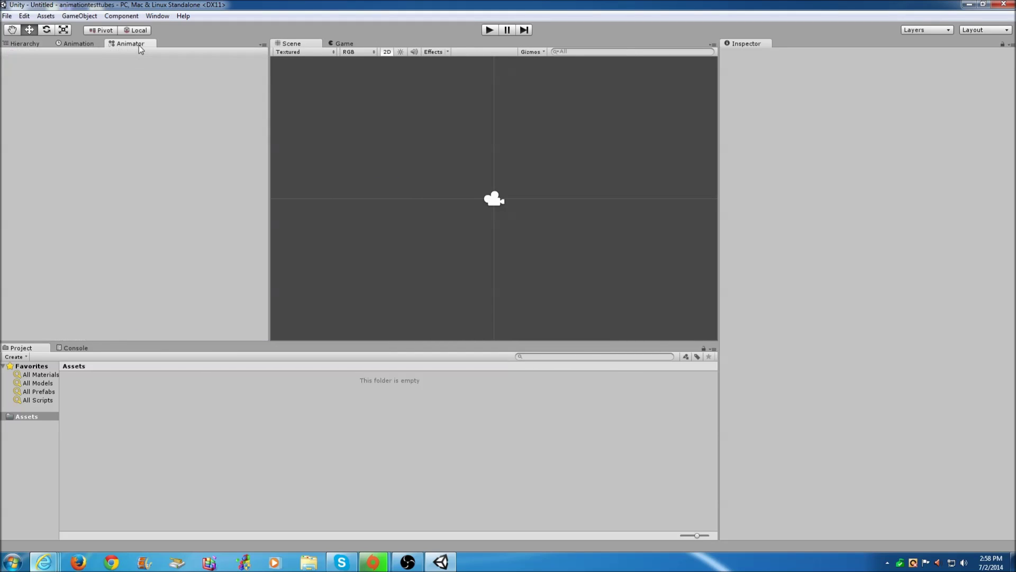
pyautogui.click(100, 48)
pyautogui.click(127, 47)
pyautogui.click(83, 46)
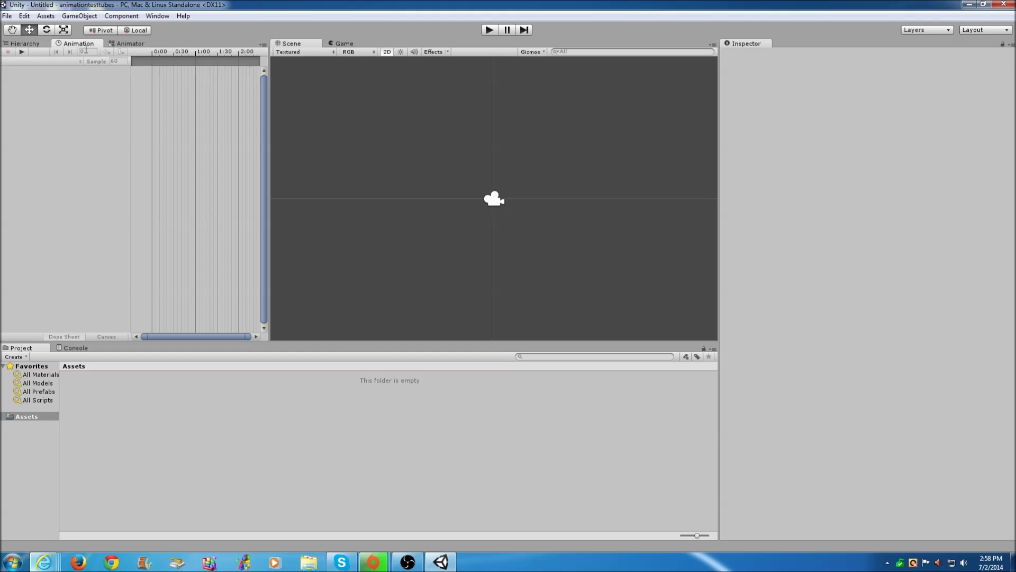
# Look through the Window menu and Game view, then return to the Scene view.
pyautogui.click(158, 16)
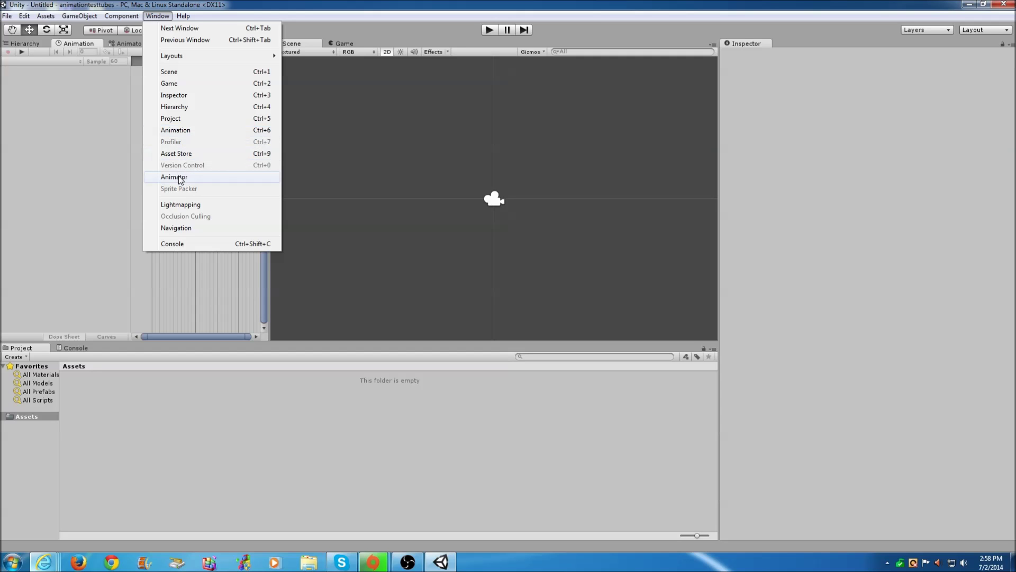
pyautogui.click(62, 175)
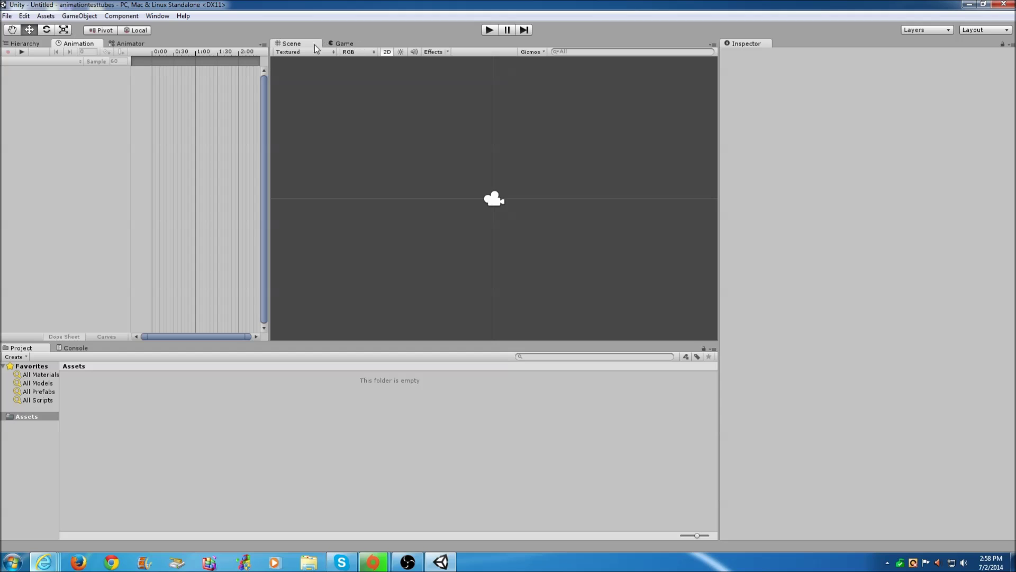
pyautogui.moveTo(344, 44)
pyautogui.mouseDown()
pyautogui.moveTo(175, 46)
pyautogui.moveTo(339, 50)
pyautogui.mouseUp()
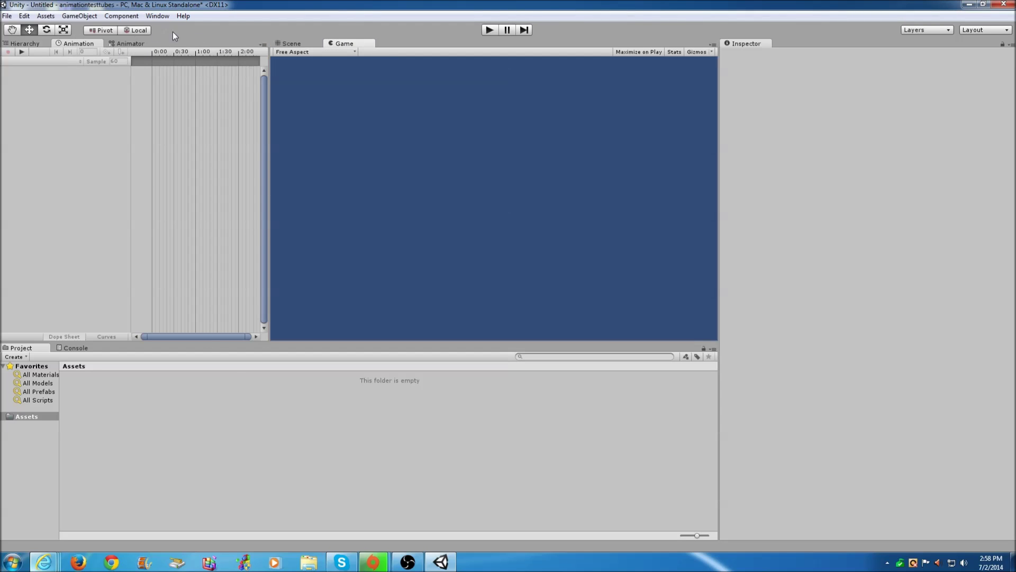
pyautogui.click(292, 43)
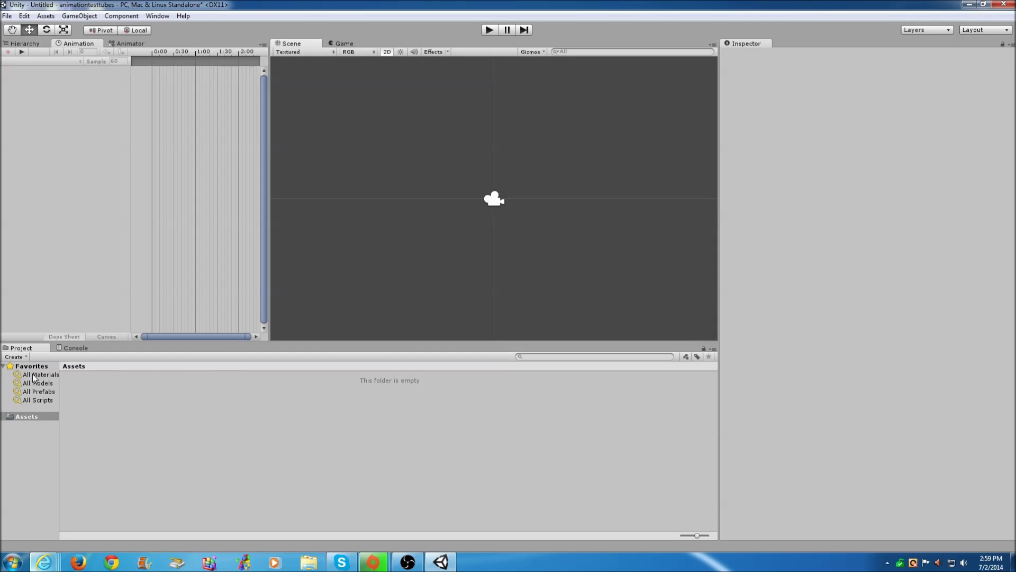
# Add a new sprite object via GameObject > Create Other > Sprite.
pyautogui.click(26, 44)
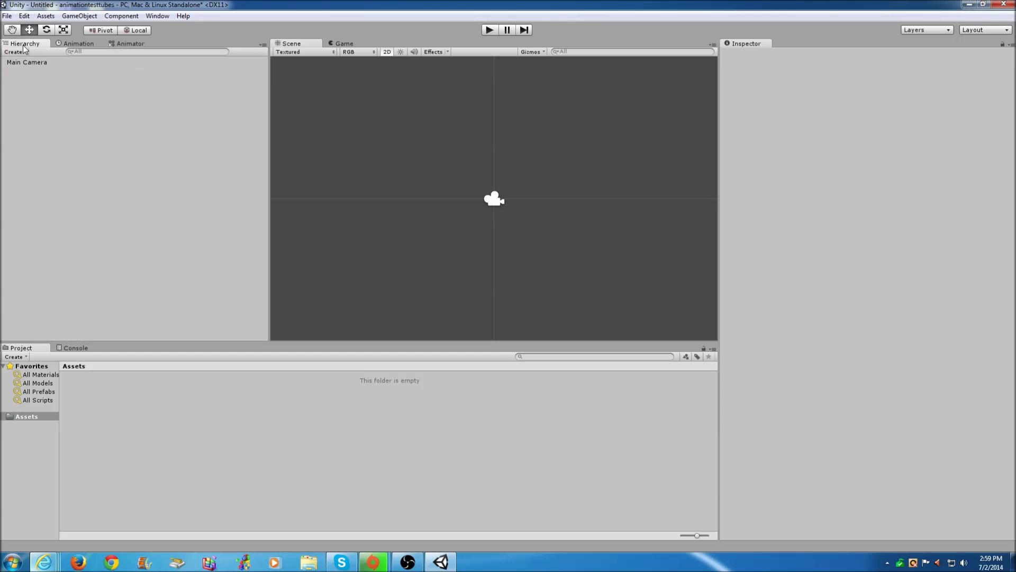
pyautogui.click(90, 16)
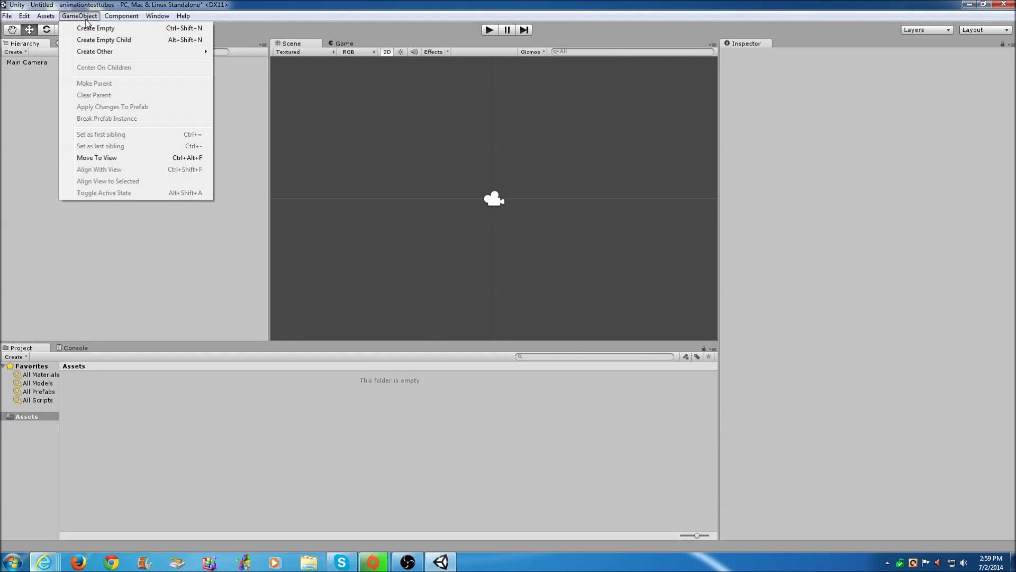
pyautogui.moveTo(142, 51)
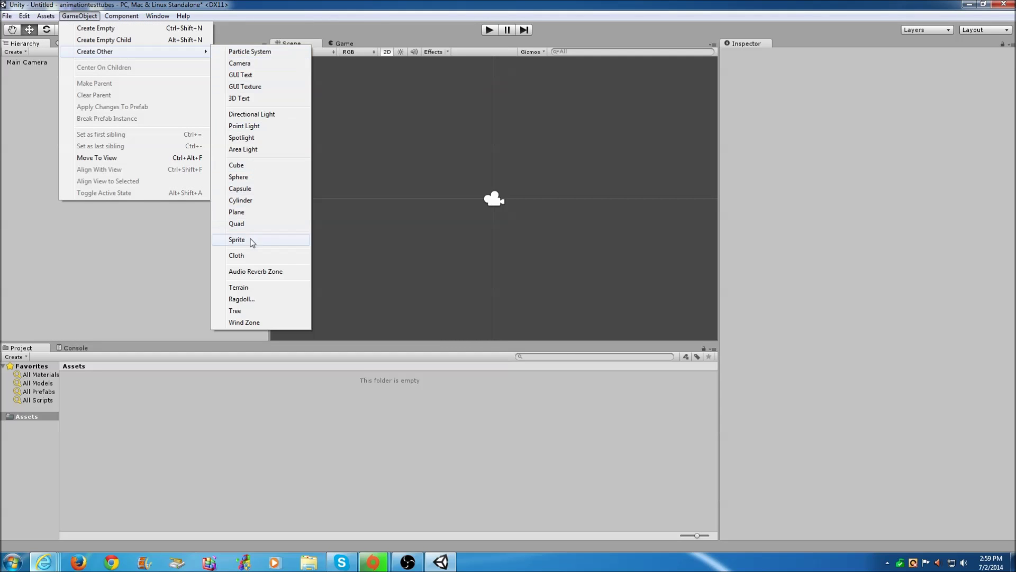
pyautogui.click(250, 240)
# Rename New Sprite to Player in the Inspector.
pyautogui.click(800, 54)
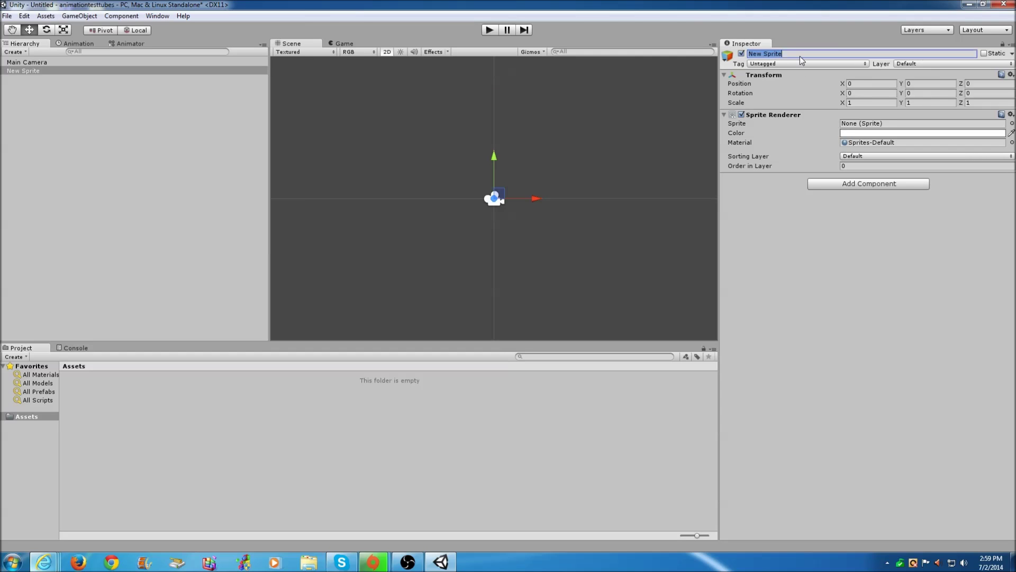
pyautogui.write('Player')
pyautogui.hotkey('shift', 'End')
pyautogui.press('Left')
pyautogui.hotkey('shift', 'End')
pyautogui.press('Delete')
pyautogui.press('Return')
pyautogui.click(214, 120)
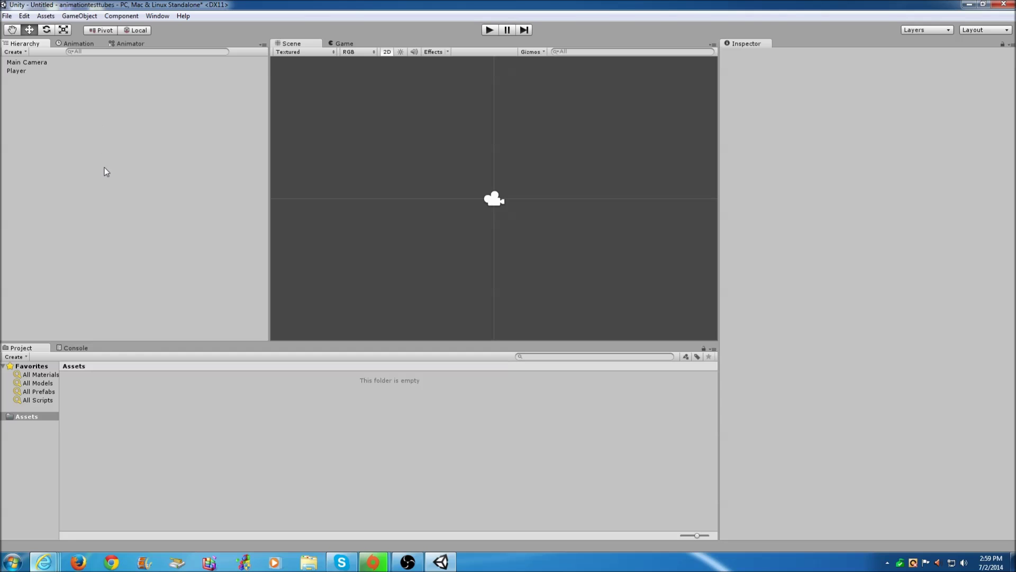
# Import the TestForTubes sprite sheet into Unity's Assets by dragging it in.
pyautogui.moveTo(283, 5); pyautogui.dragTo(1014, 133)
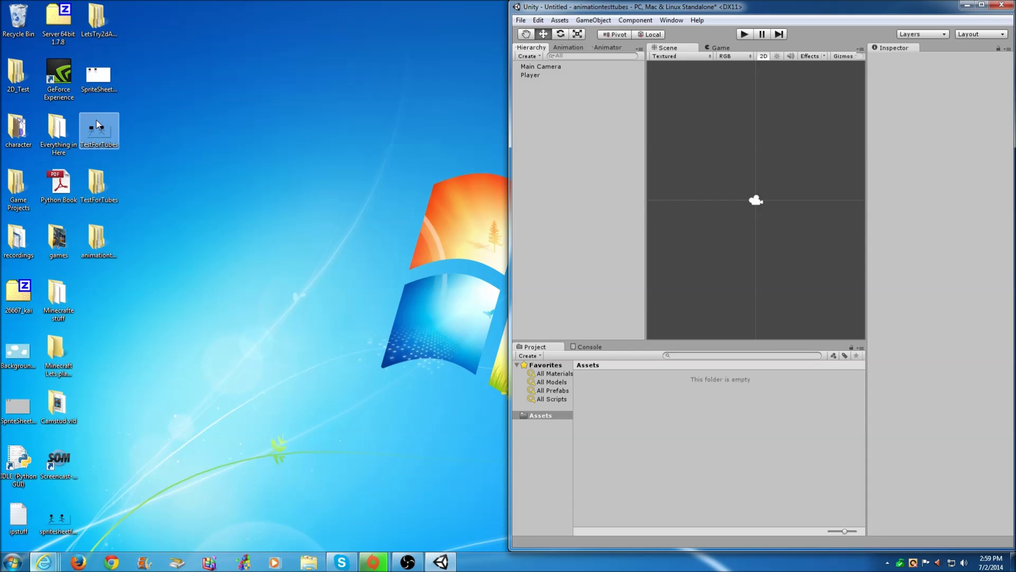
pyautogui.moveTo(96, 125); pyautogui.dragTo(684, 395)
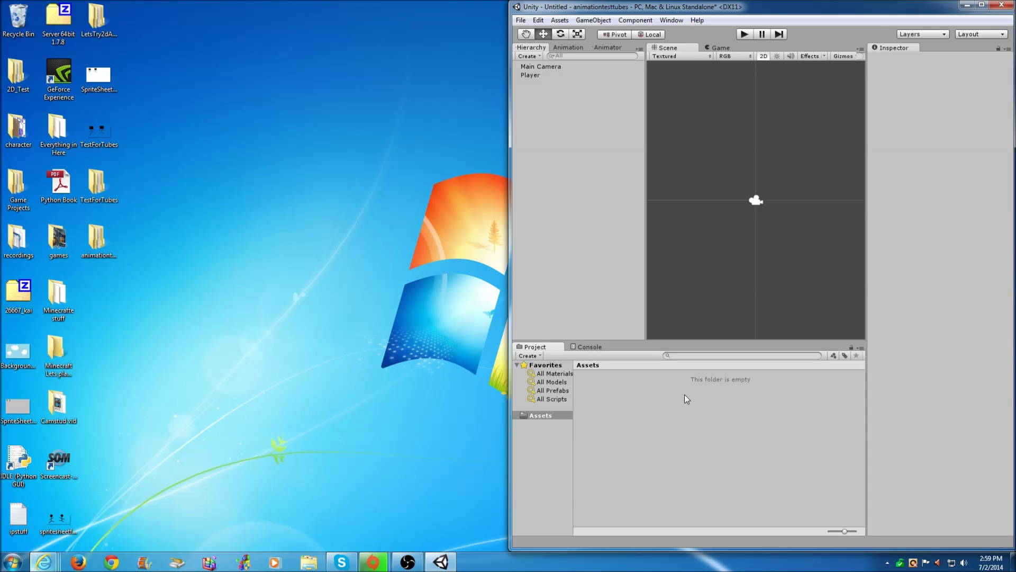
pyautogui.click(980, 6)
pyautogui.click(29, 442)
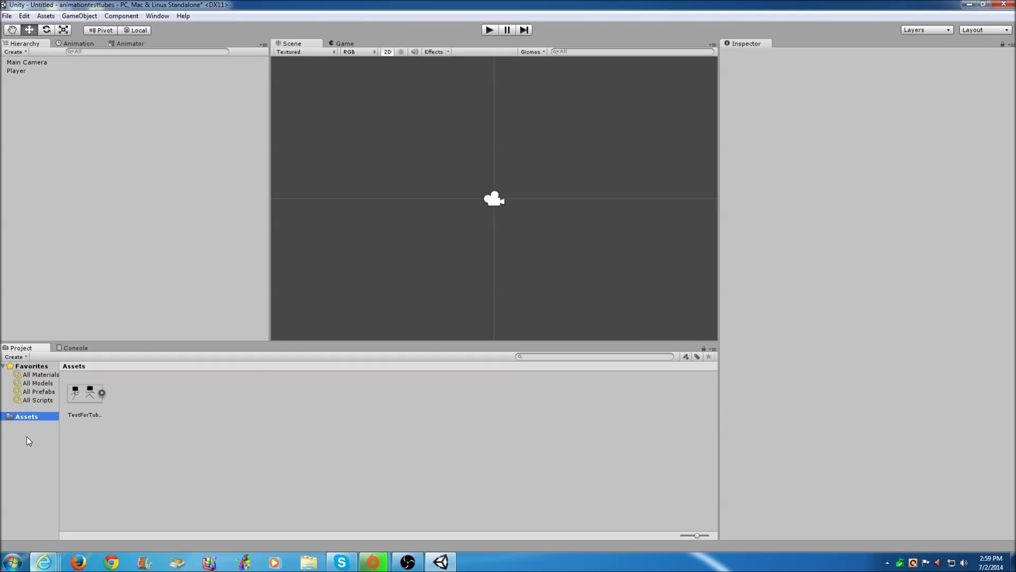
# Create a new folder in Assets named PlayerSprites.
pyautogui.rightClick(31, 421)
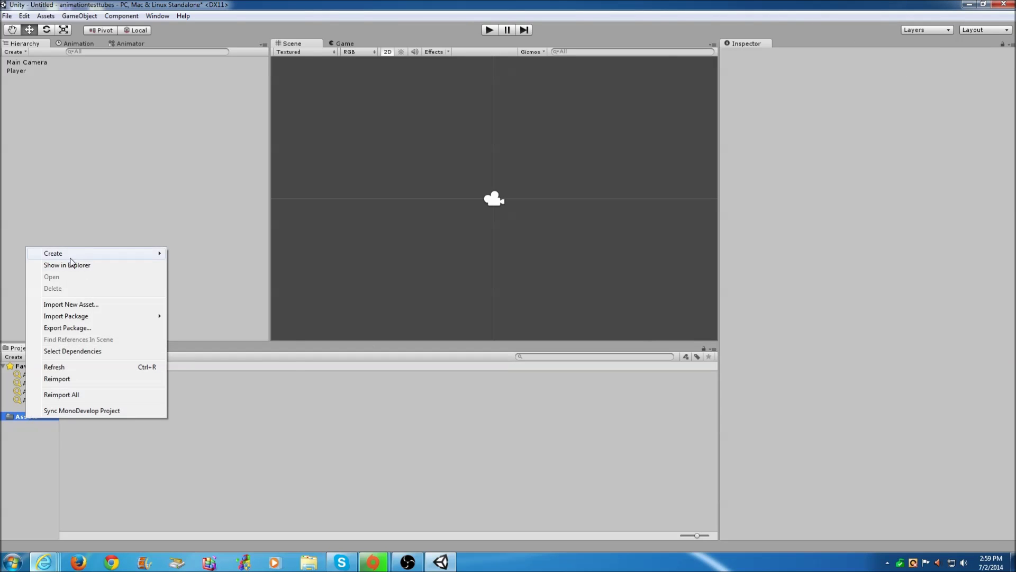
pyautogui.moveTo(74, 255)
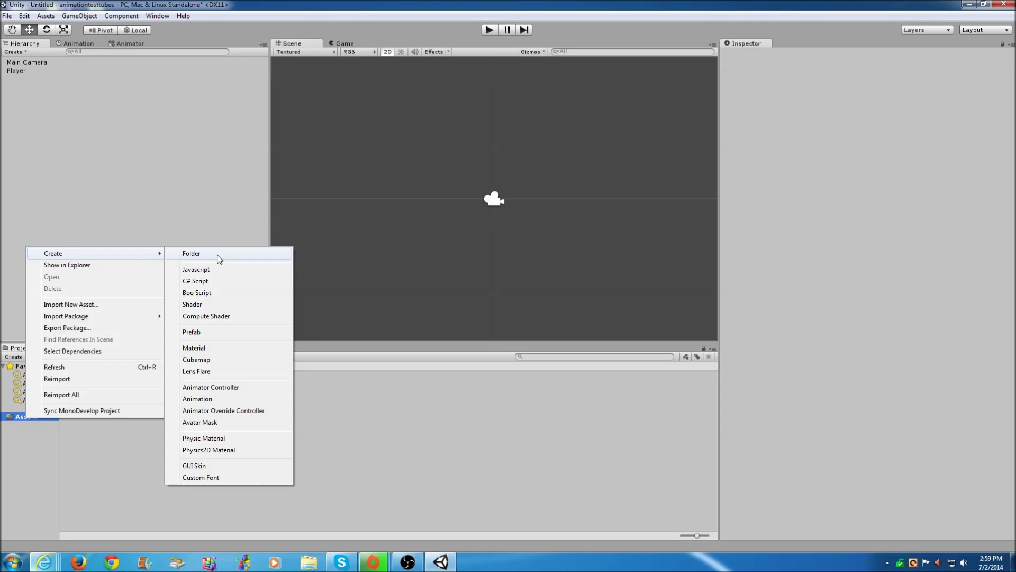
pyautogui.click(32, 451)
pyautogui.rightClick(26, 417)
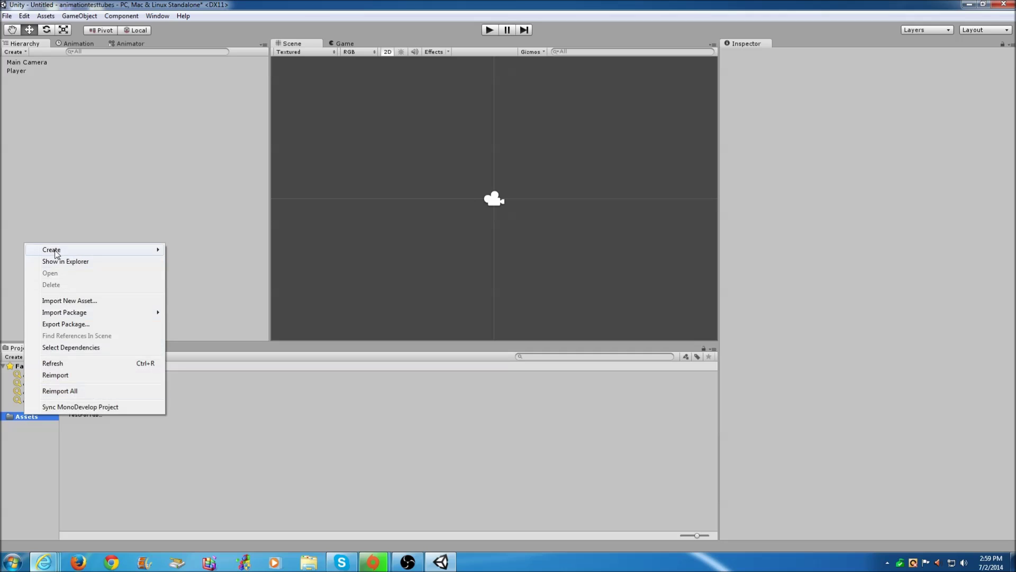
pyautogui.moveTo(56, 254)
pyautogui.click(215, 250)
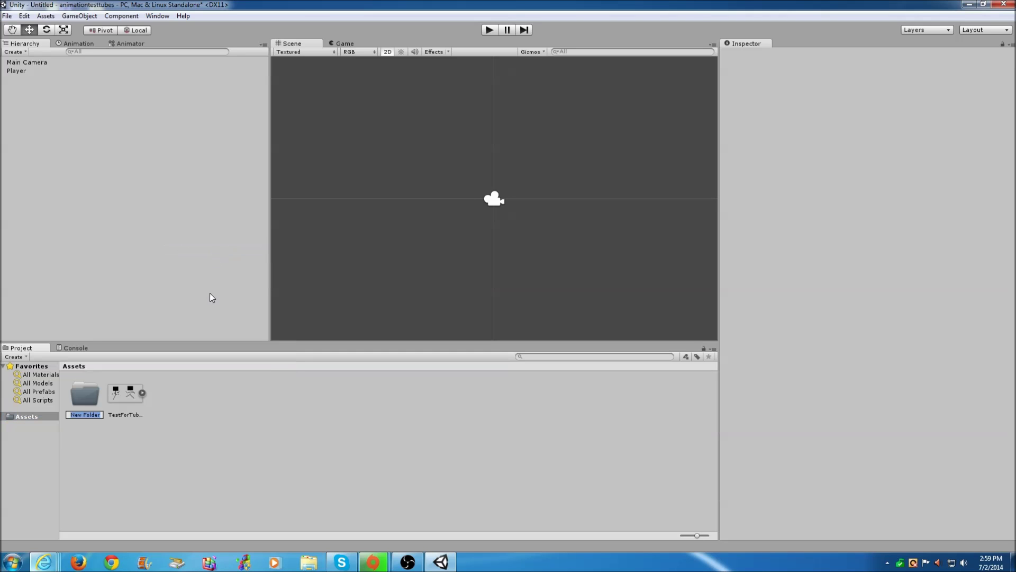
pyautogui.press('BackSpace')
pyautogui.write('PlayerSprite')
pyautogui.press('Return')
# Move the TestForTubes sprite sheet into PlayerSprites and open that folder.
pyautogui.click(220, 420)
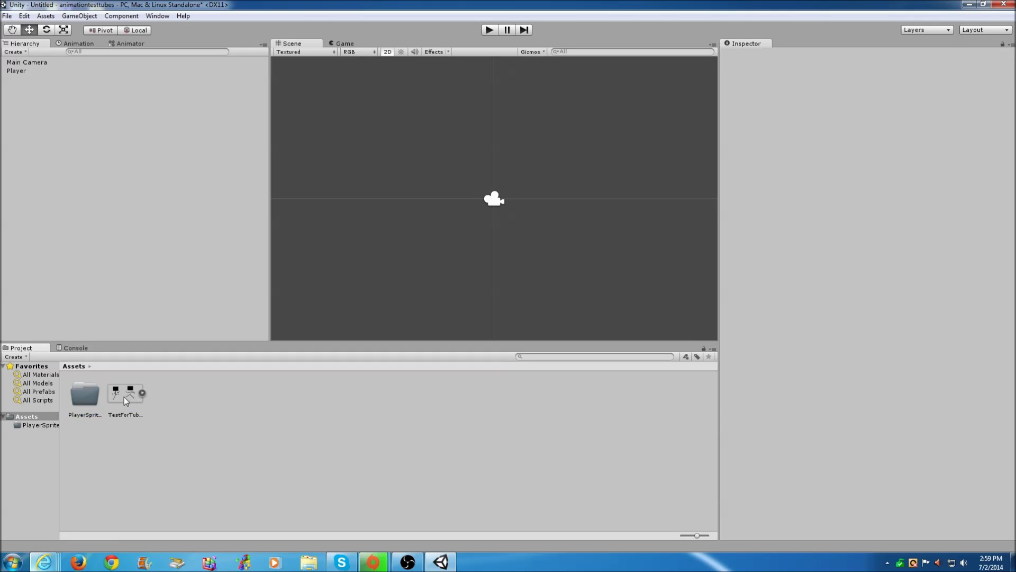
pyautogui.moveTo(127, 397); pyautogui.dragTo(85, 402)
pyautogui.doubleClick(85, 402)
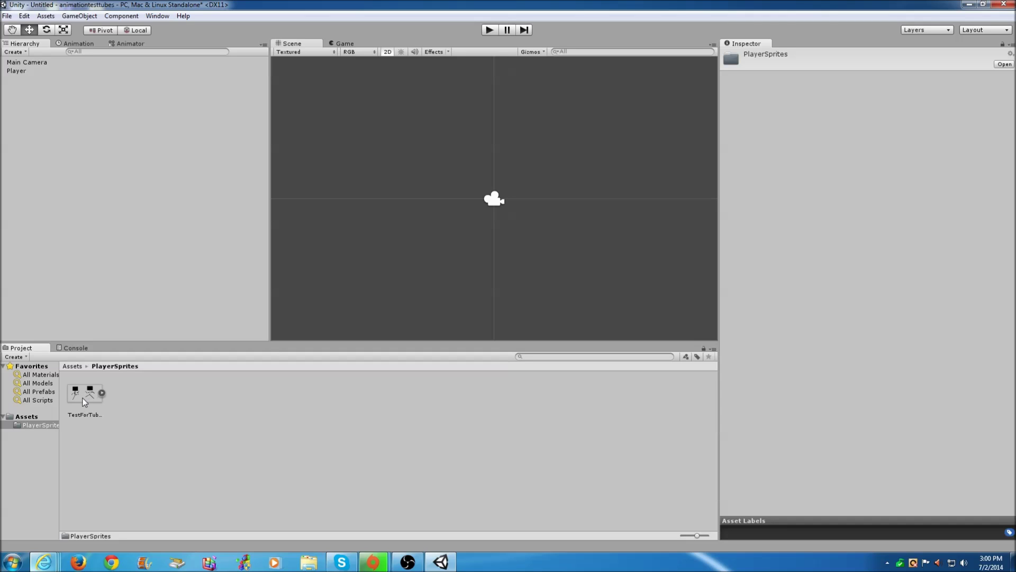
# Select the TestForTubes sprite sheet to show its import settings.
pyautogui.click(102, 393)
pyautogui.click(102, 394)
pyautogui.click(102, 394)
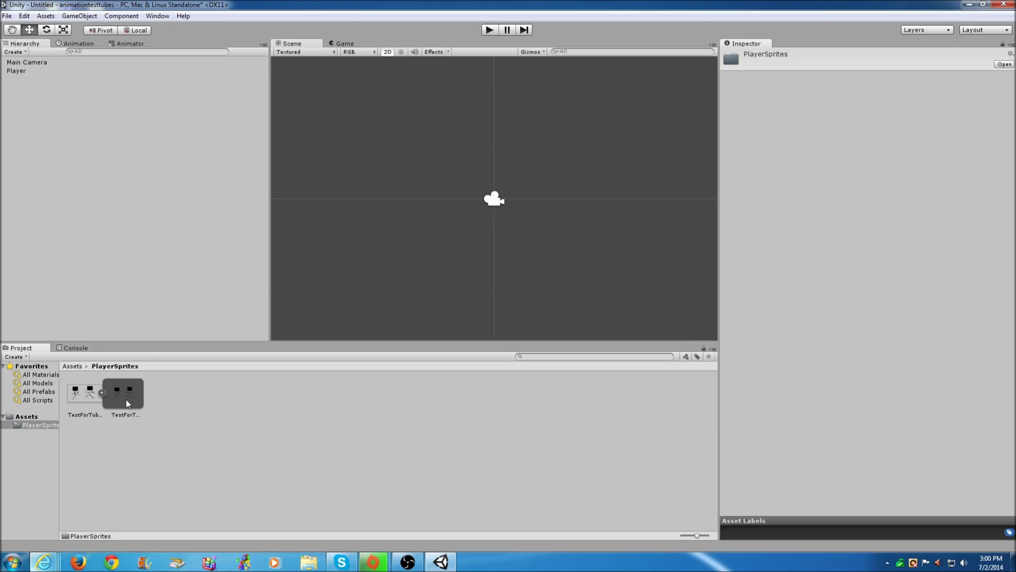
pyautogui.click(102, 394)
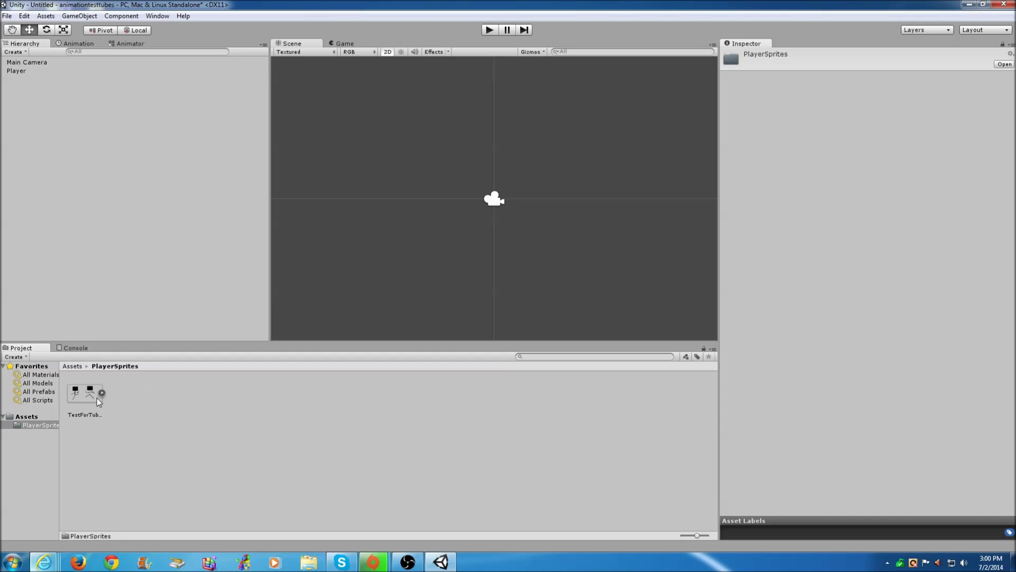
pyautogui.click(86, 398)
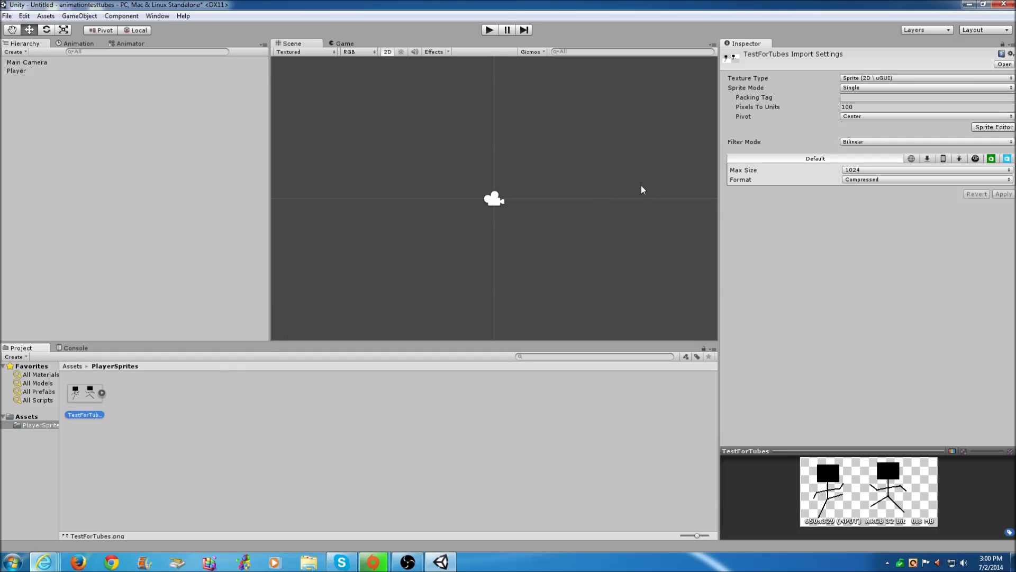
# Set Format to Truecolor, Sprite Mode to Multiple and Filter Mode to Point, then open Sprite Editor.
pyautogui.click(845, 163)
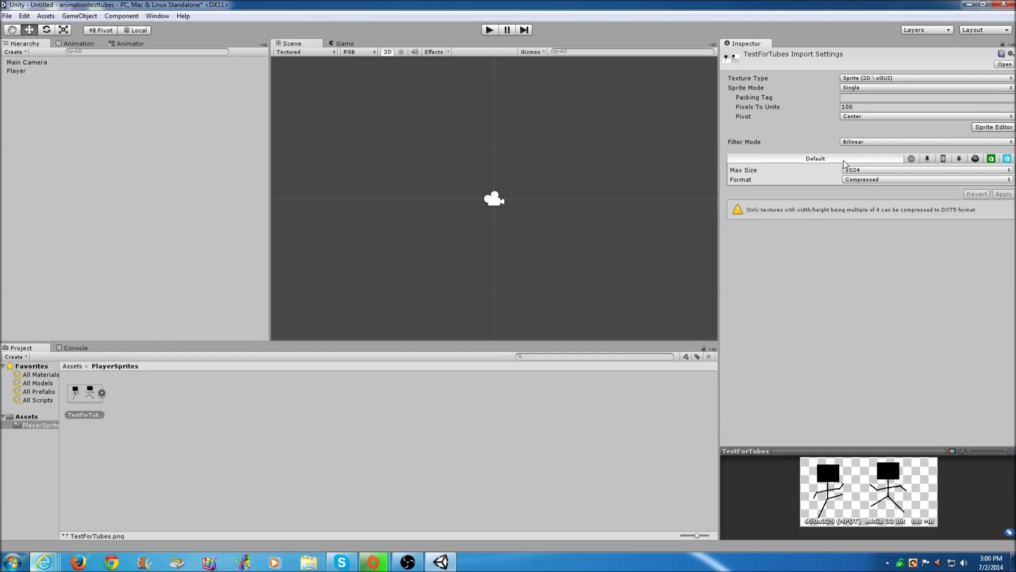
pyautogui.click(869, 182)
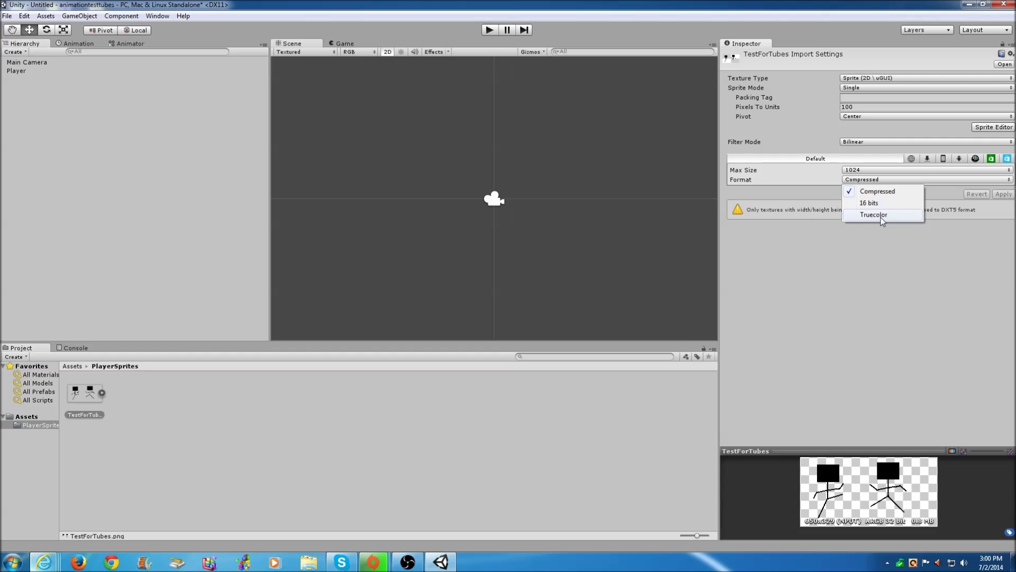
pyautogui.click(882, 215)
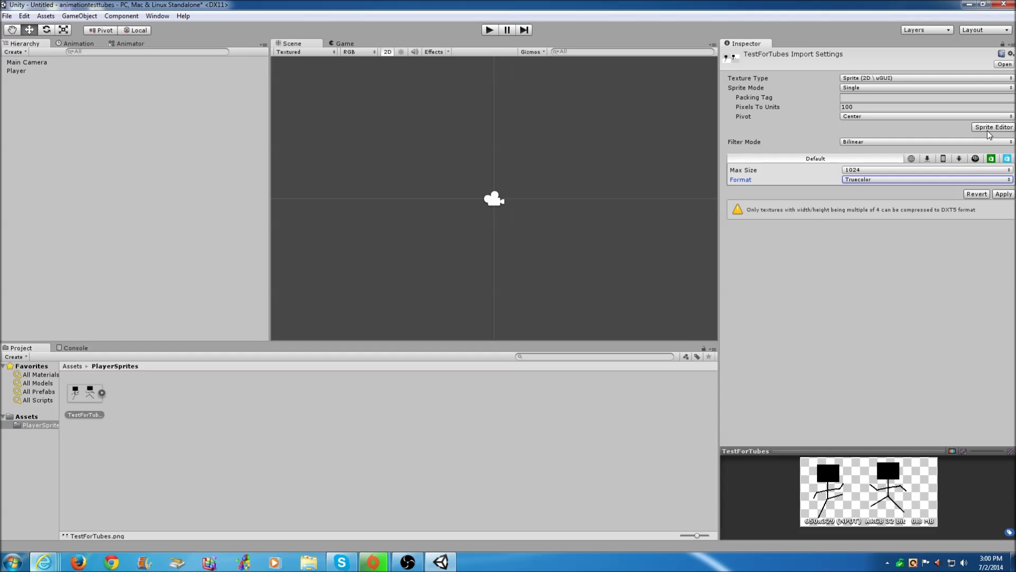
pyautogui.click(867, 89)
pyautogui.click(860, 110)
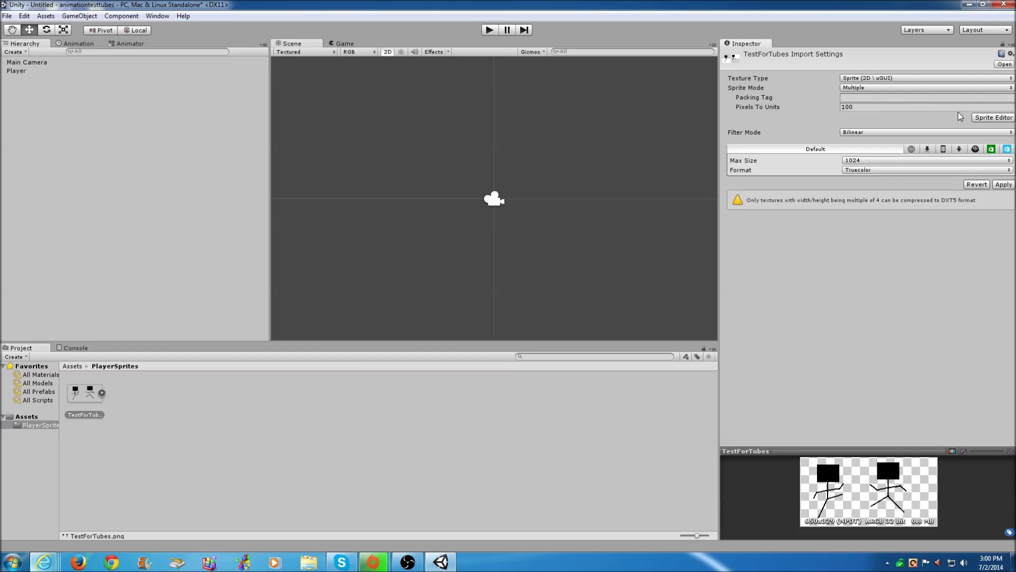
pyautogui.click(877, 133)
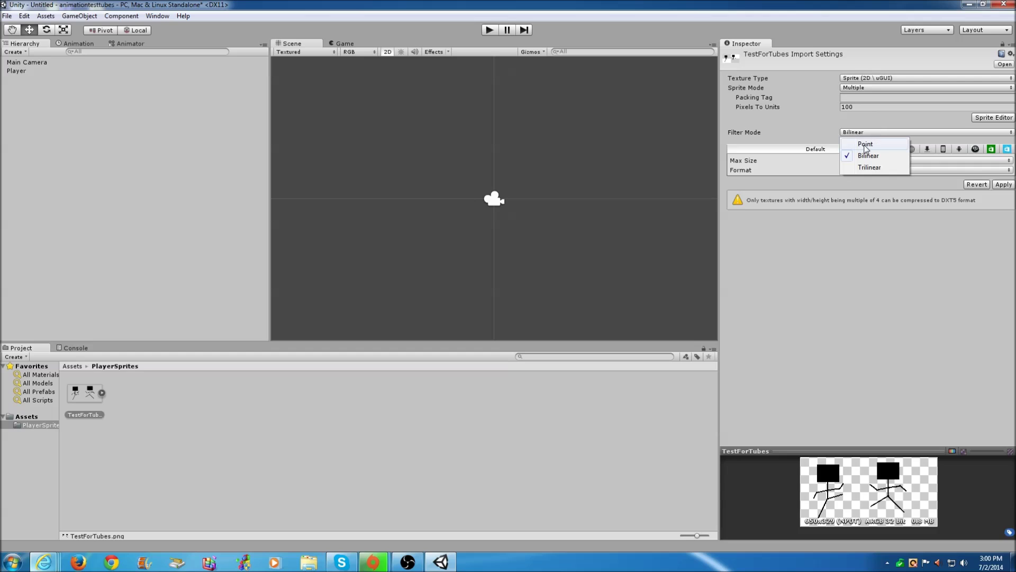
pyautogui.click(865, 145)
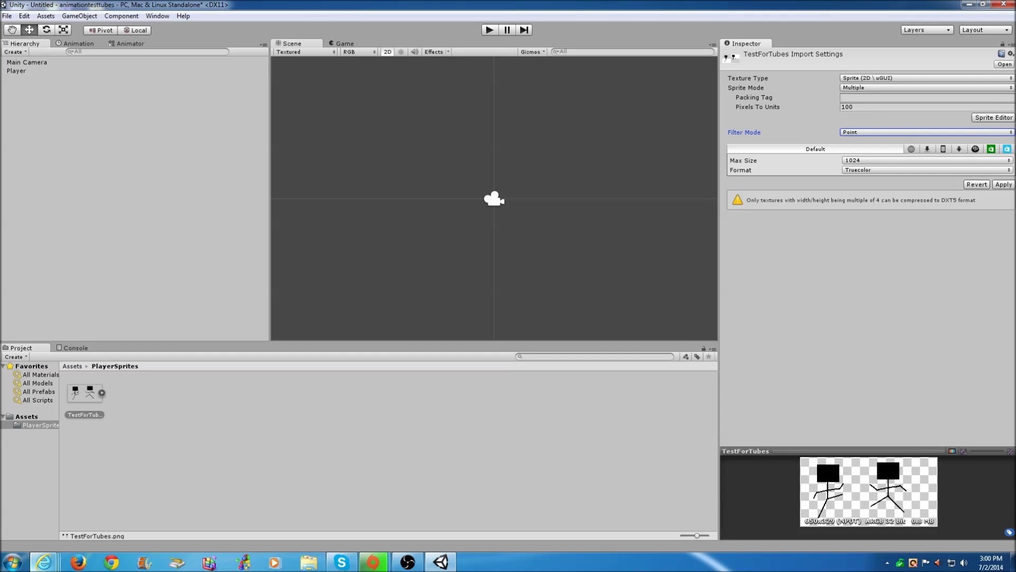
pyautogui.click(986, 119)
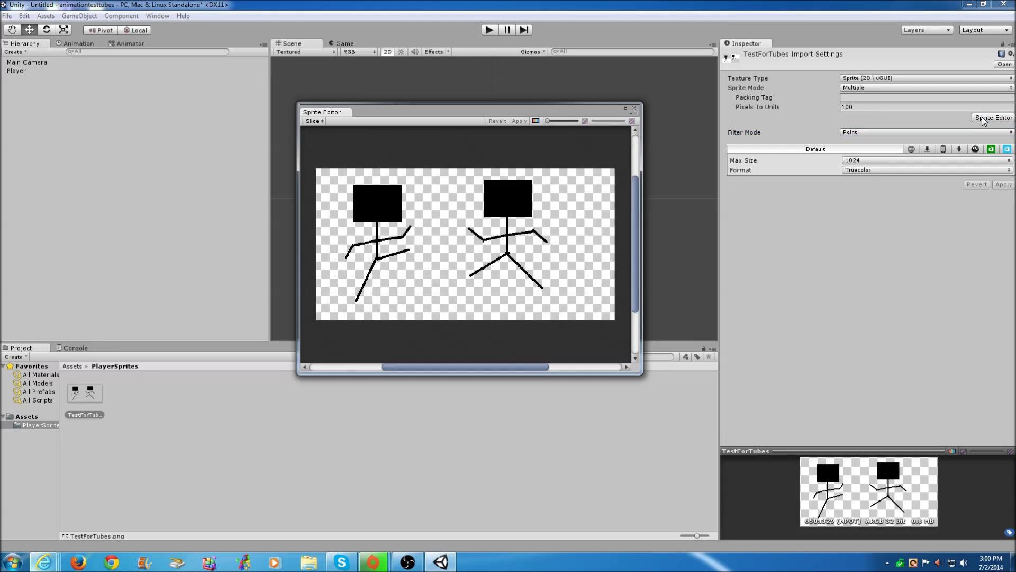
# Slice the sheet automatically around both stick figures with the pivot set to Bottom.
pyautogui.click(313, 121)
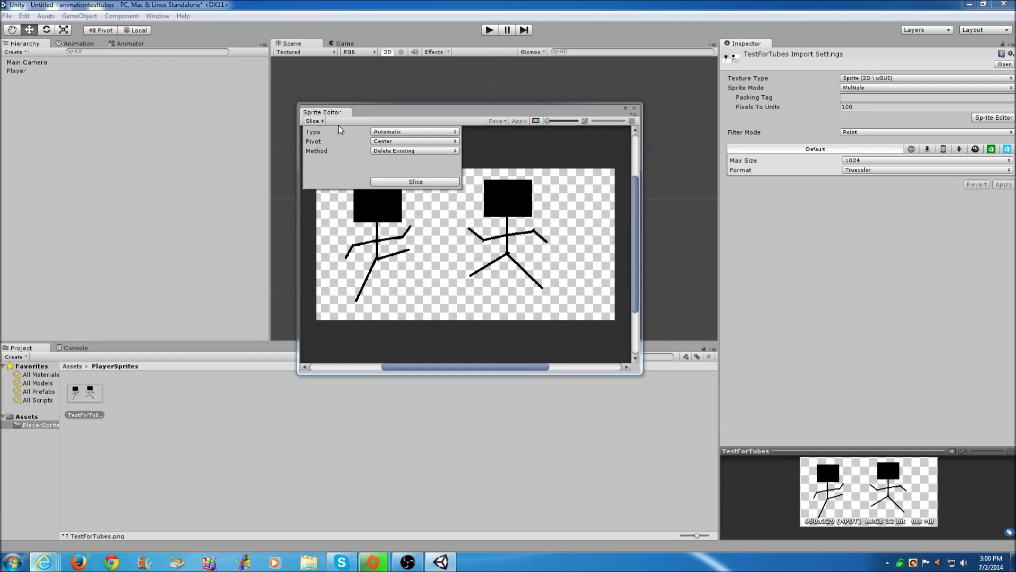
pyautogui.click(382, 142)
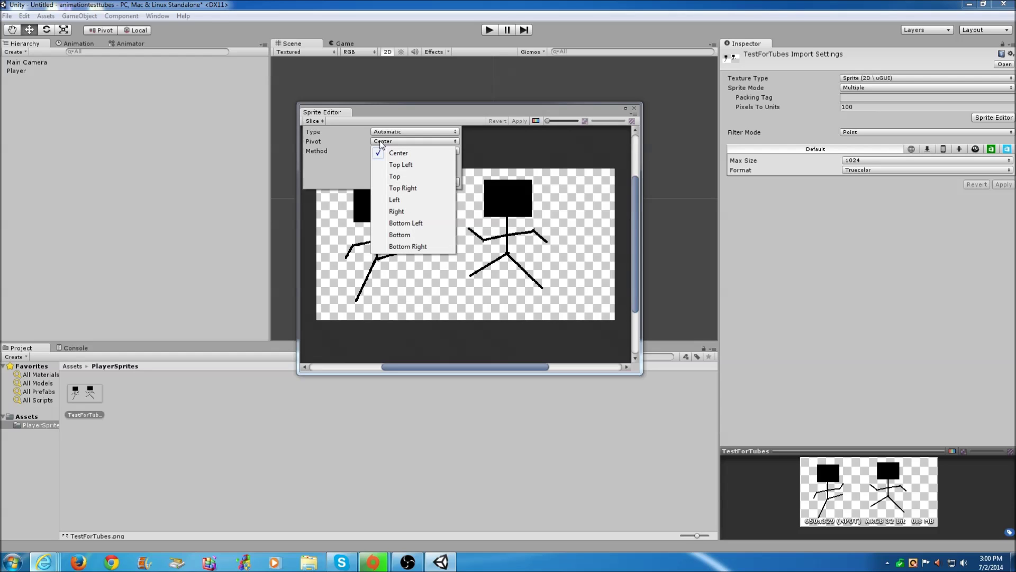
pyautogui.click(404, 235)
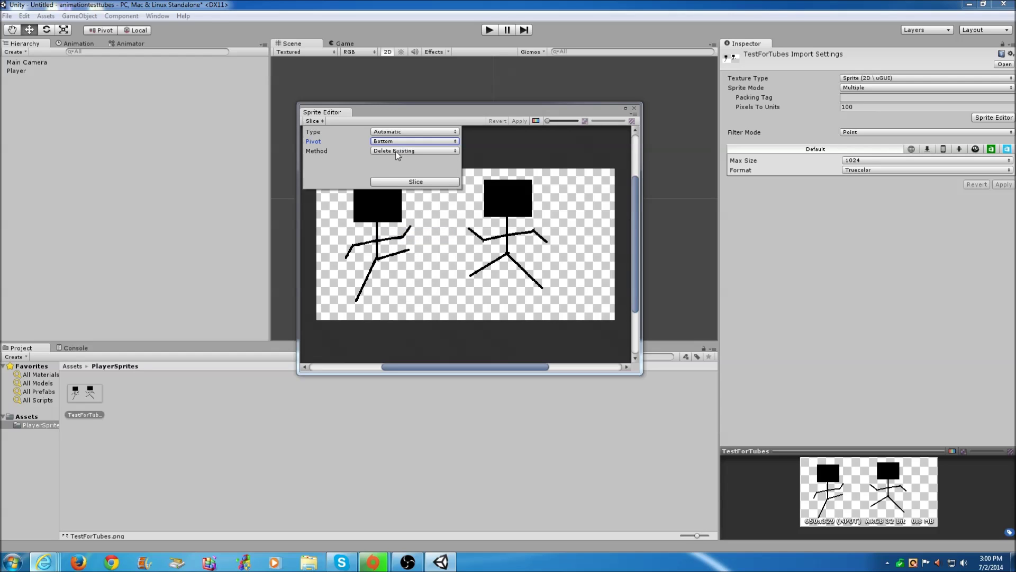
pyautogui.click(399, 183)
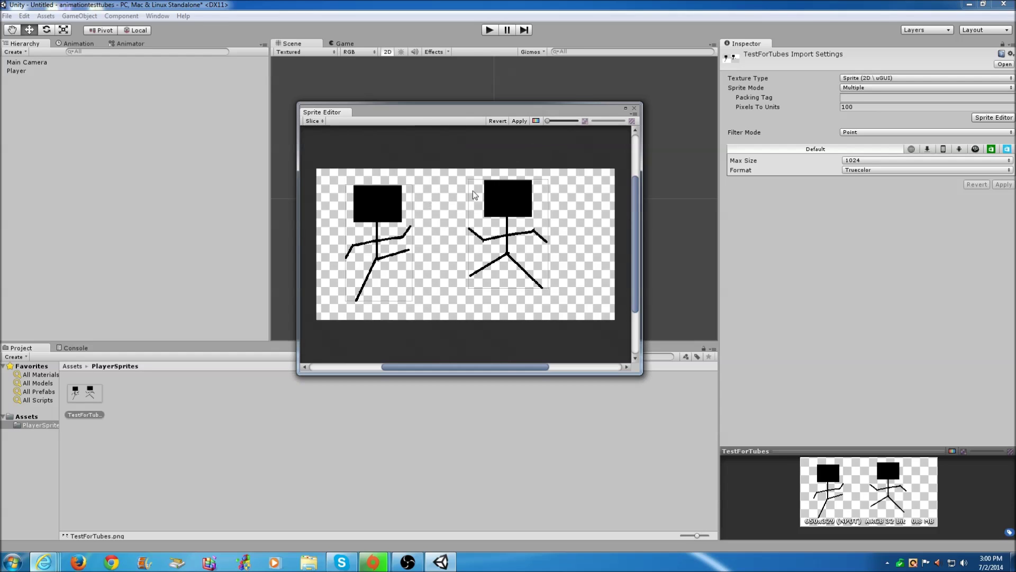
# Check both figures' slices, apply the slicing, and close the Sprite Editor.
pyautogui.click(380, 208)
pyautogui.click(491, 201)
pyautogui.click(379, 217)
pyautogui.click(482, 215)
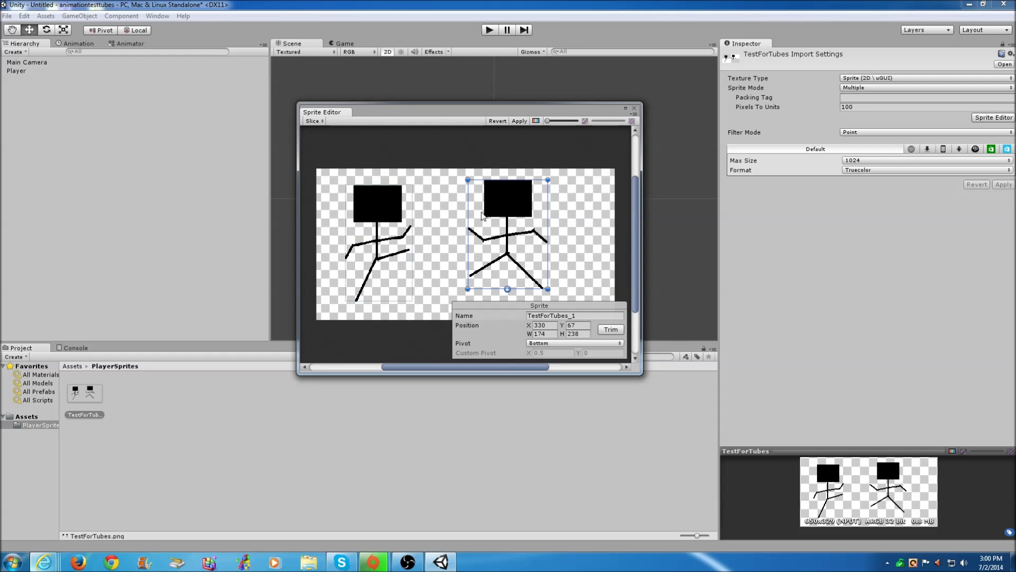
pyautogui.click(405, 213)
pyautogui.click(529, 209)
pyautogui.click(410, 213)
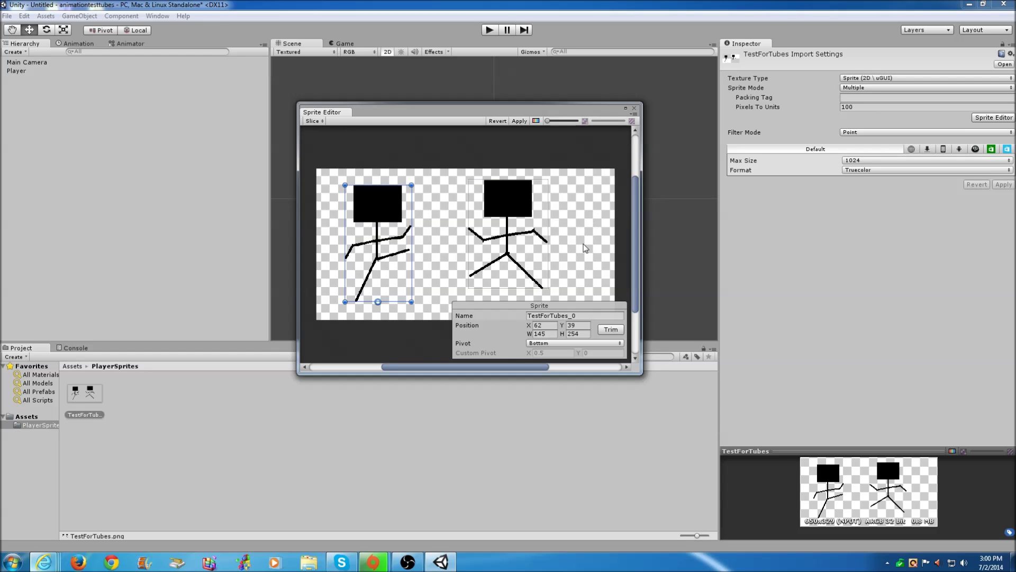
pyautogui.click(518, 121)
pyautogui.click(633, 109)
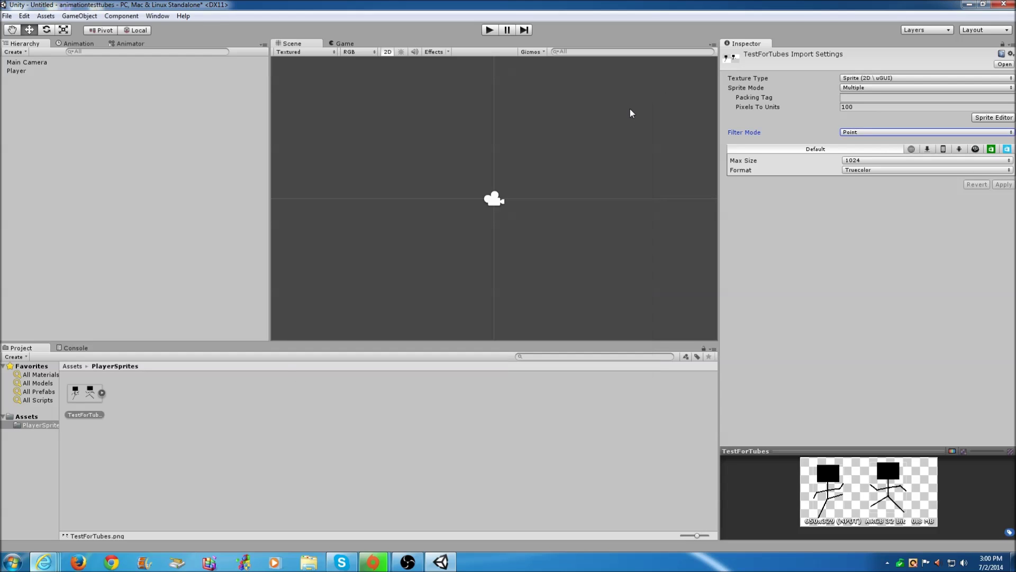
# With Player selected, create a new animation clip saved as PlayerRunning.
pyautogui.click(101, 394)
pyautogui.click(145, 393)
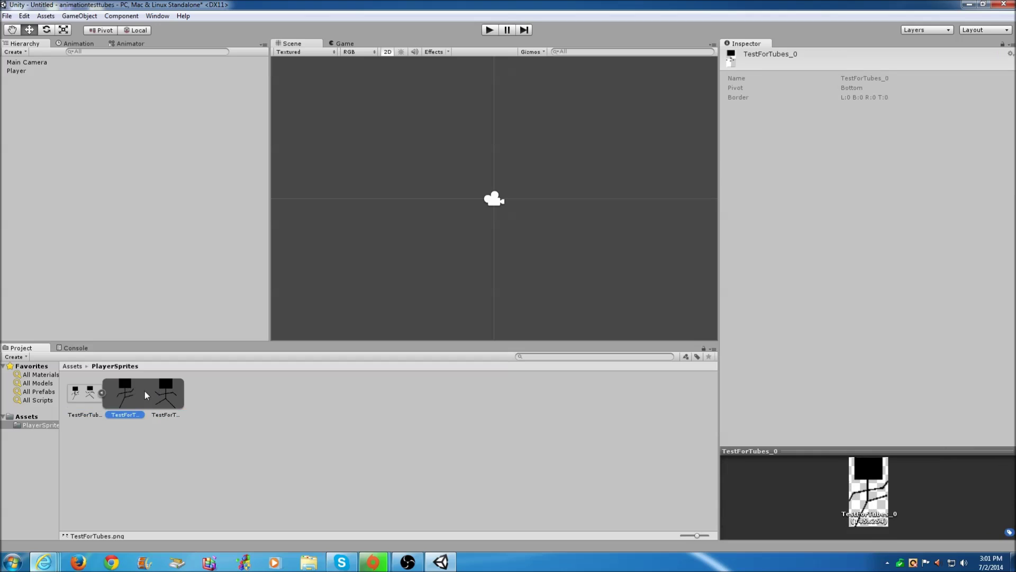
pyautogui.click(73, 45)
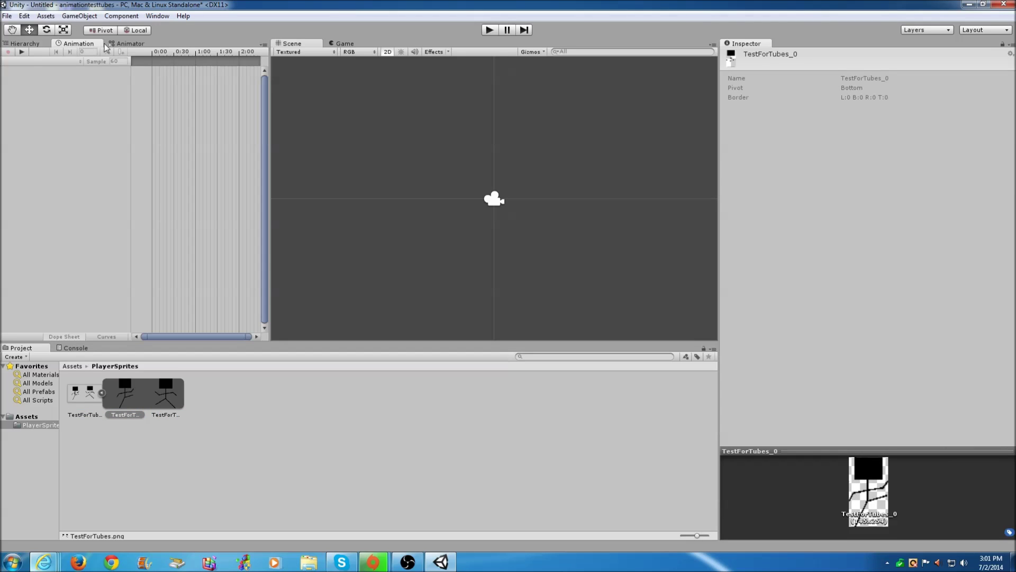
pyautogui.click(23, 45)
pyautogui.click(29, 71)
pyautogui.click(73, 43)
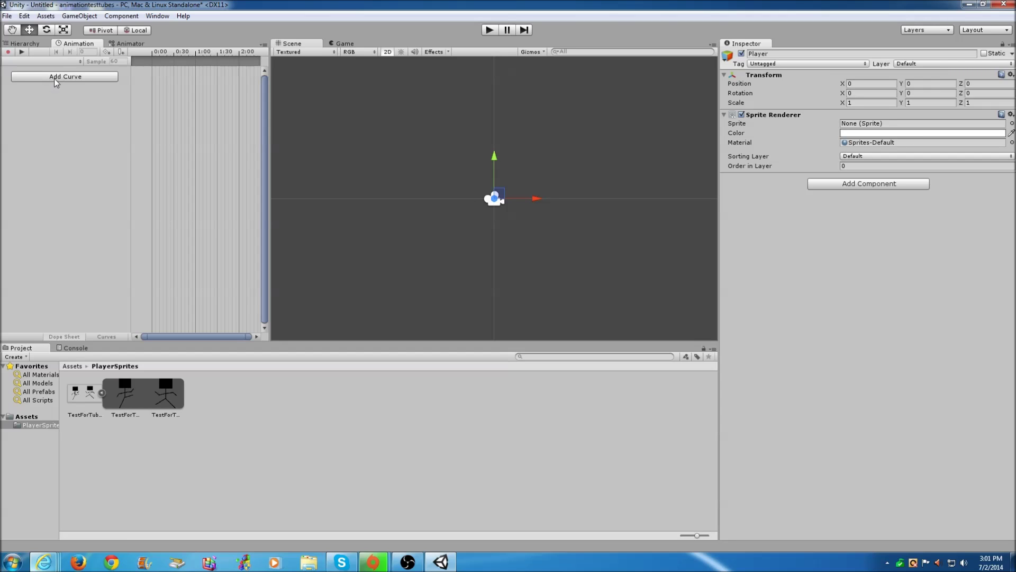
pyautogui.click(25, 43)
pyautogui.click(78, 45)
pyautogui.click(59, 78)
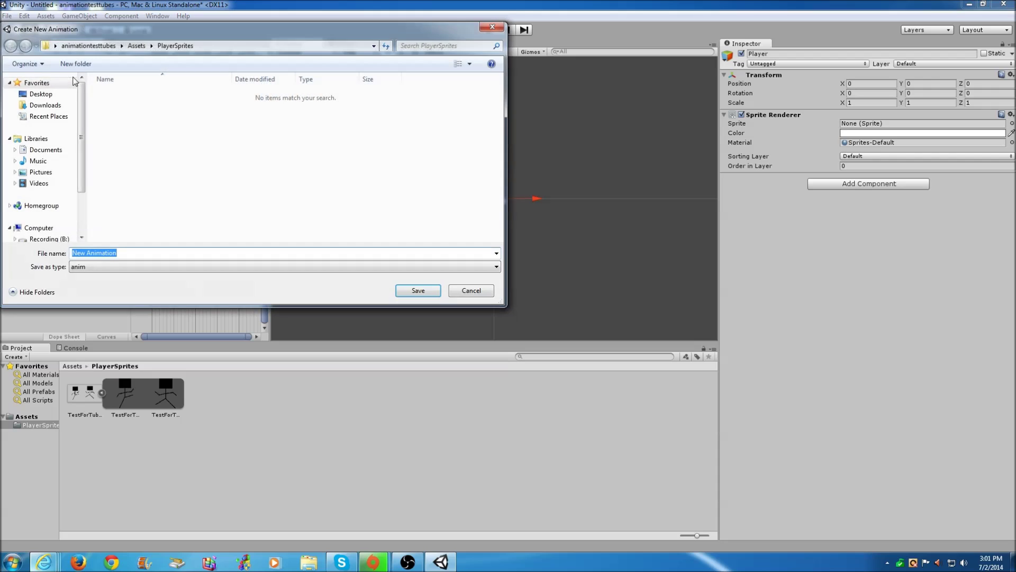
pyautogui.write('PlayerRunning')
pyautogui.click(416, 290)
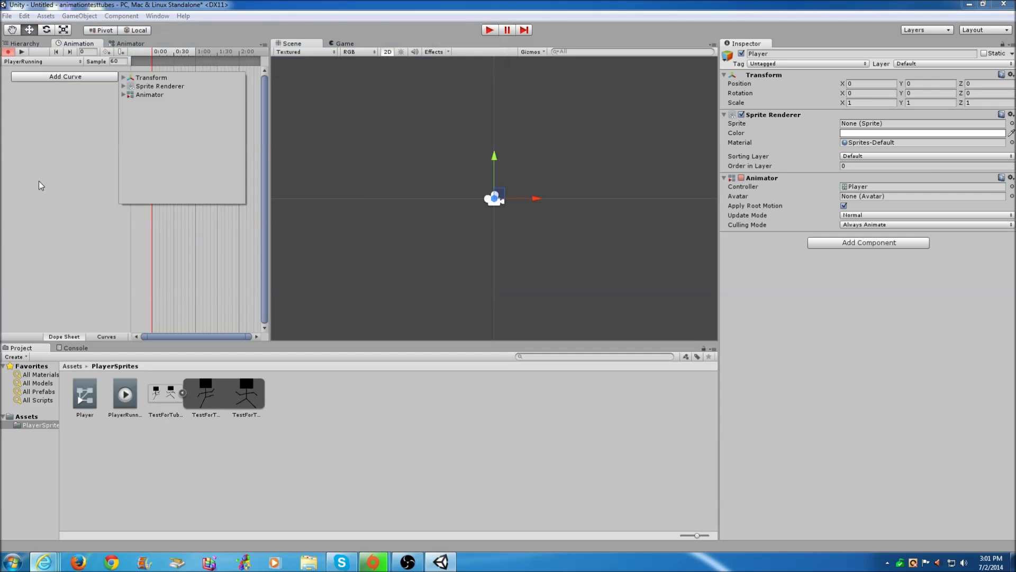
pyautogui.click(66, 121)
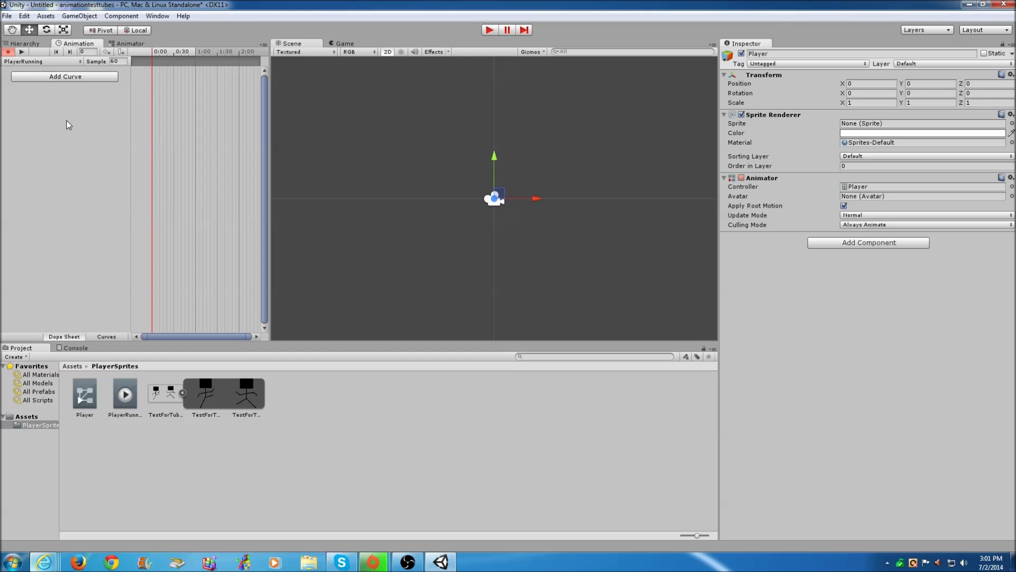
pyautogui.keyDown('ctrl'); pyautogui.click(208, 395); pyautogui.keyUp('ctrl')
pyautogui.keyDown('ctrl'); pyautogui.click(264, 395); pyautogui.keyUp('ctrl')
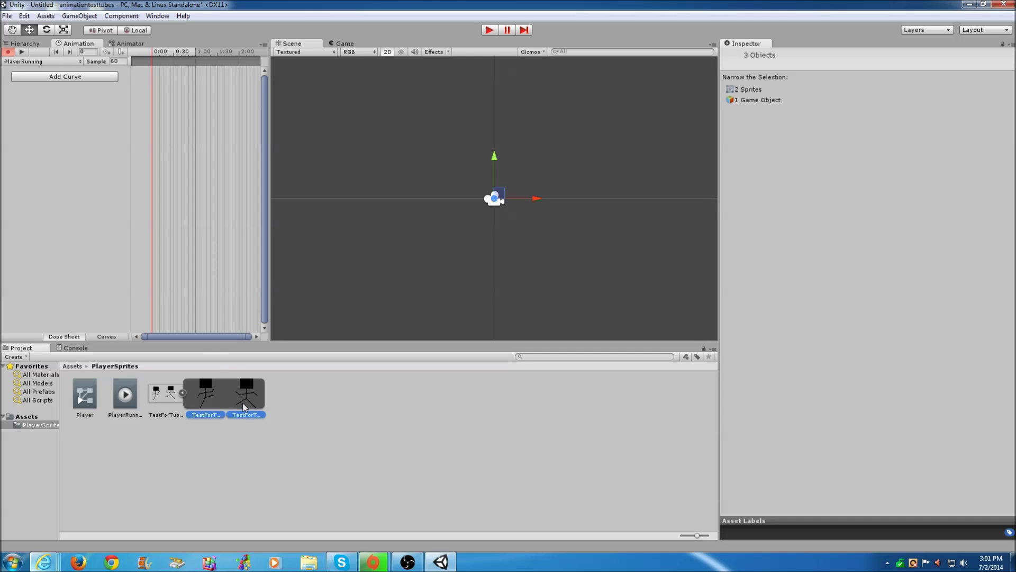
pyautogui.click(63, 77)
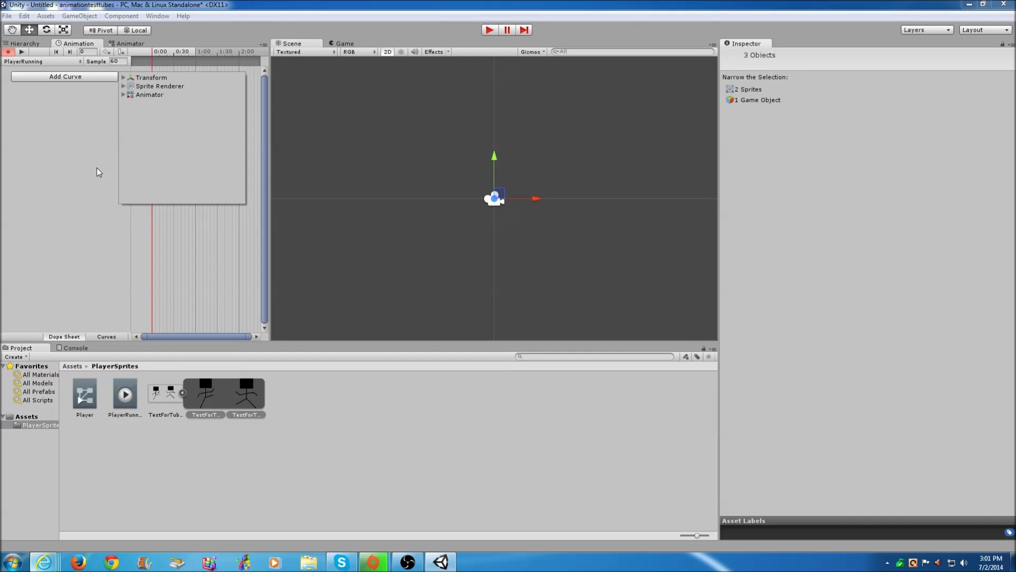
pyautogui.moveTo(253, 393); pyautogui.dragTo(28, 79)
pyautogui.click(74, 43)
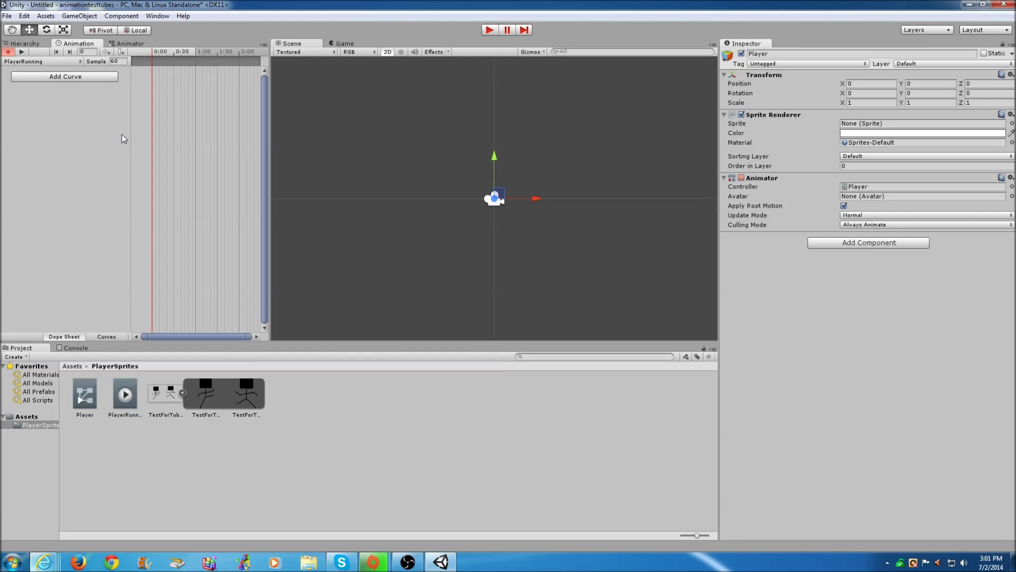
pyautogui.moveTo(214, 398); pyautogui.dragTo(79, 58)
pyautogui.click(62, 77)
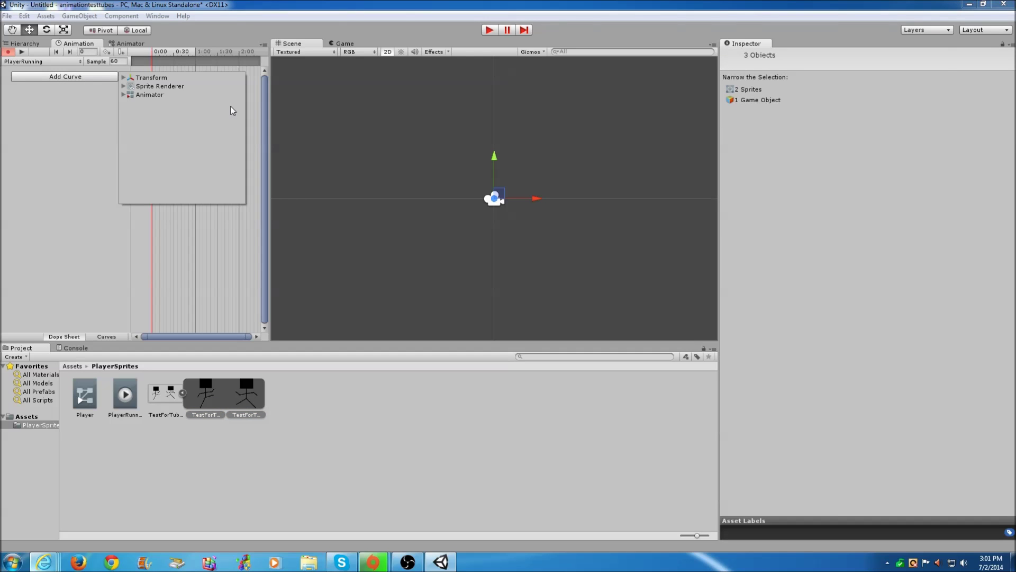
pyautogui.click(150, 96)
pyautogui.click(46, 119)
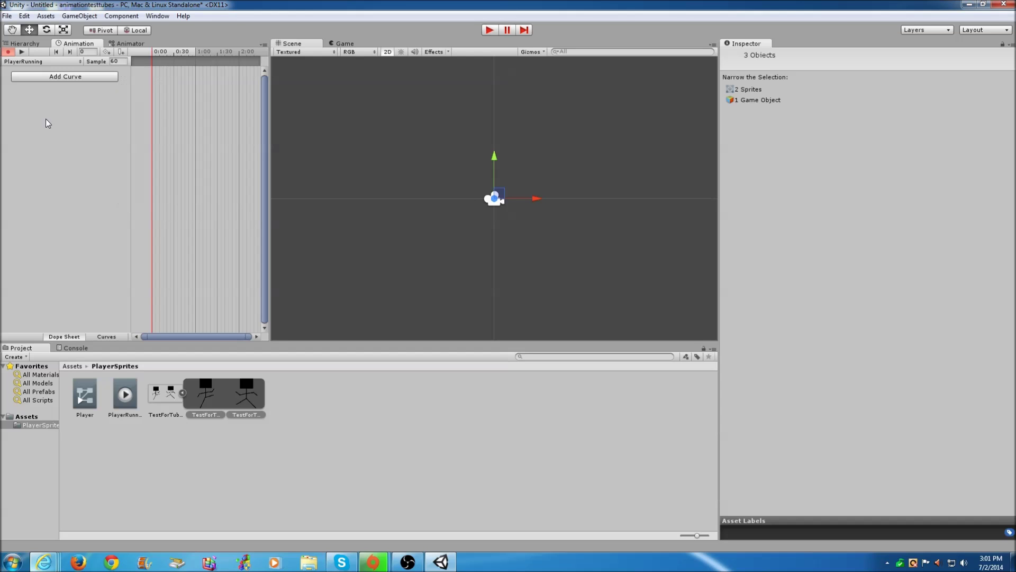
pyautogui.click(121, 45)
pyautogui.click(78, 46)
pyautogui.click(121, 45)
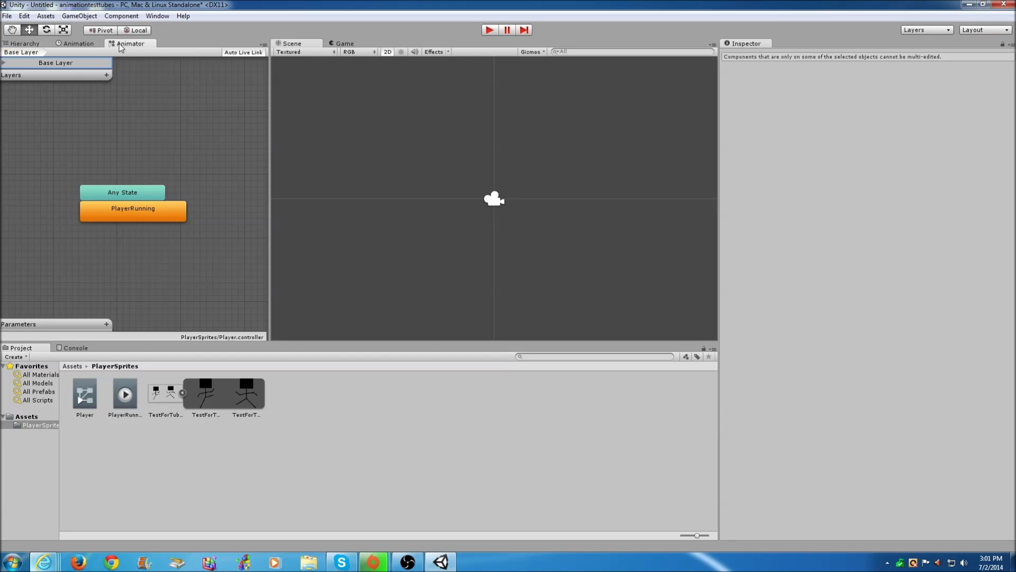
pyautogui.click(79, 45)
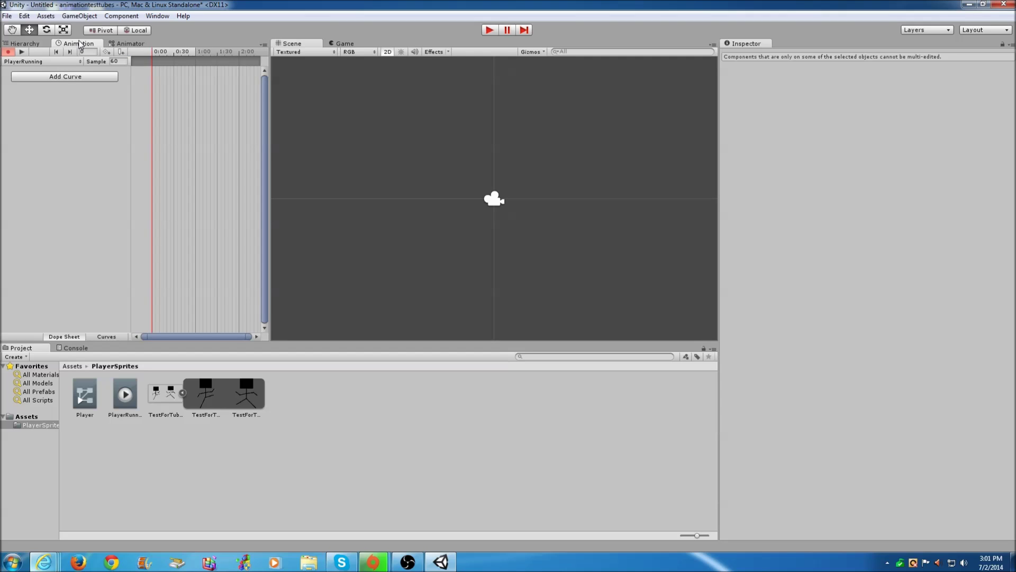
pyautogui.click(18, 46)
pyautogui.click(19, 71)
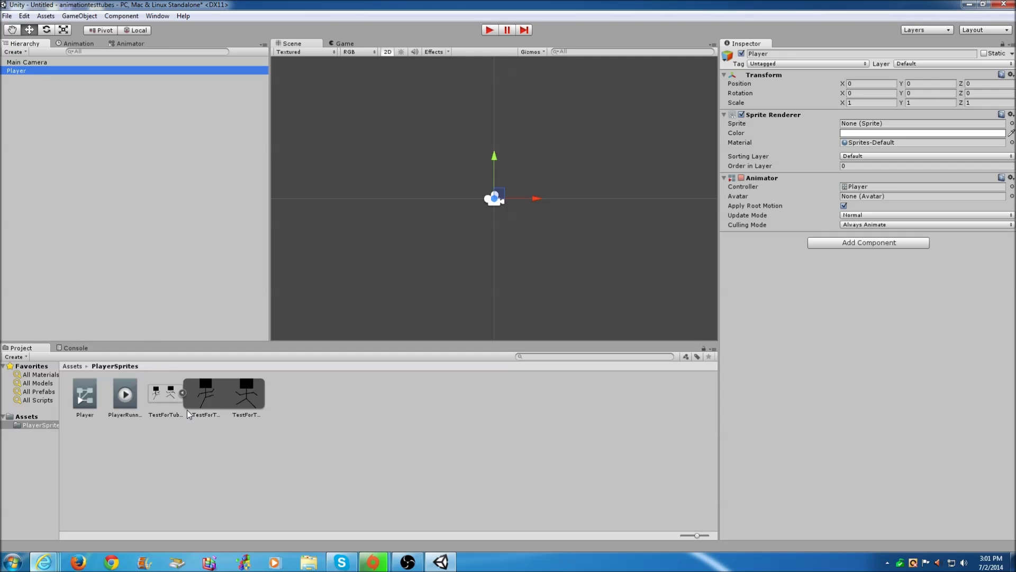
pyautogui.click(198, 389)
pyautogui.click(165, 394)
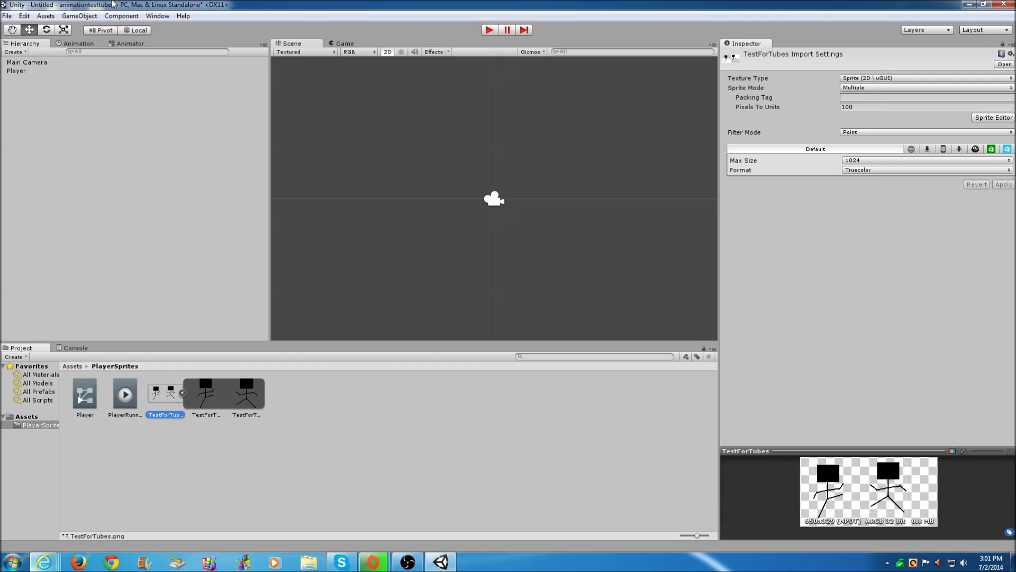
pyautogui.click(78, 44)
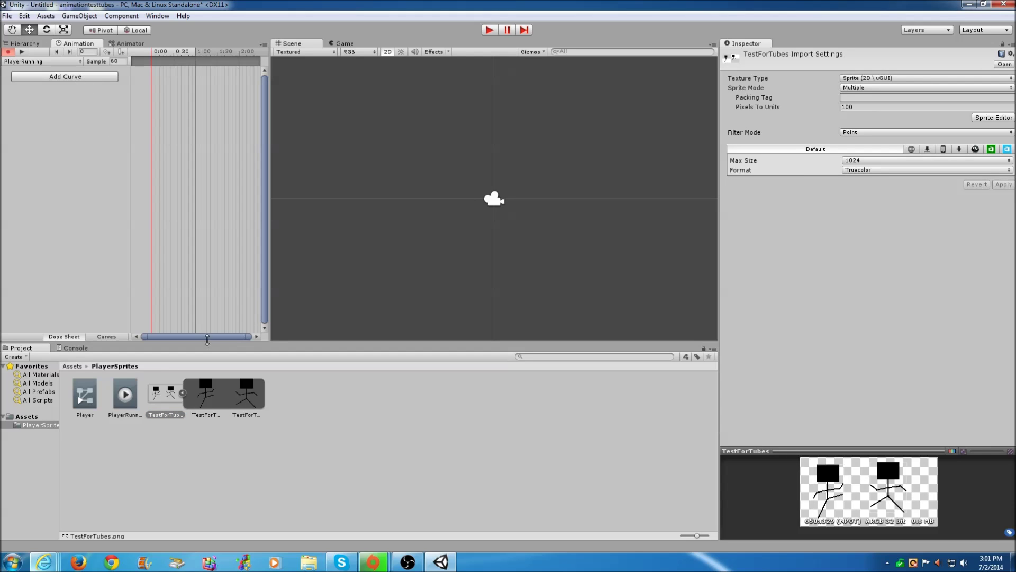
pyautogui.keyDown('ctrl'); pyautogui.click(212, 388); pyautogui.keyUp('ctrl')
pyautogui.keyDown('ctrl'); pyautogui.click(237, 395); pyautogui.keyUp('ctrl')
# Key TestForTubes_0 and TestForTubes_1 into PlayerRunning as a Player : Sprite track.
pyautogui.moveTo(215, 394); pyautogui.dragTo(104, 125)
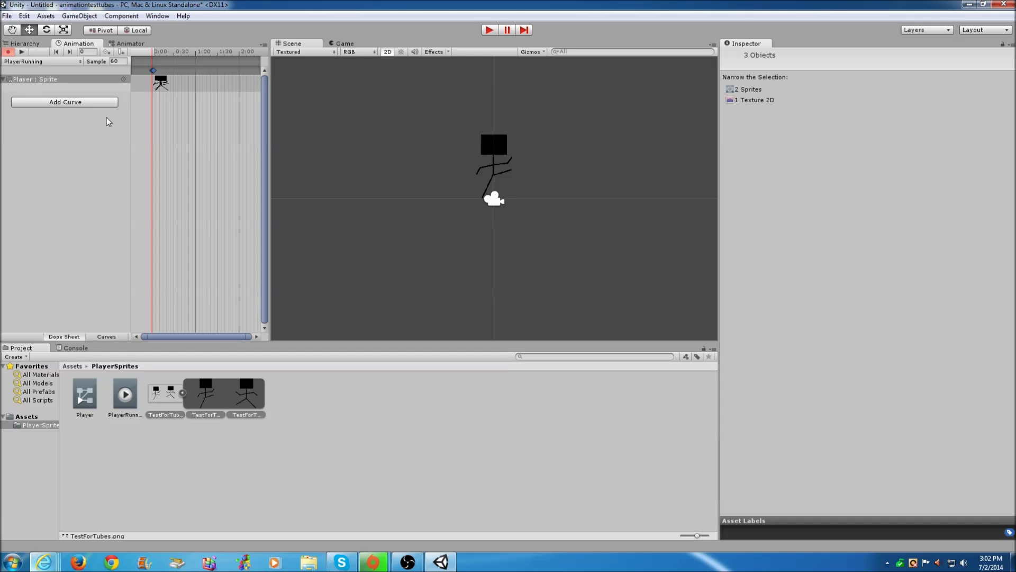
pyautogui.click(5, 80)
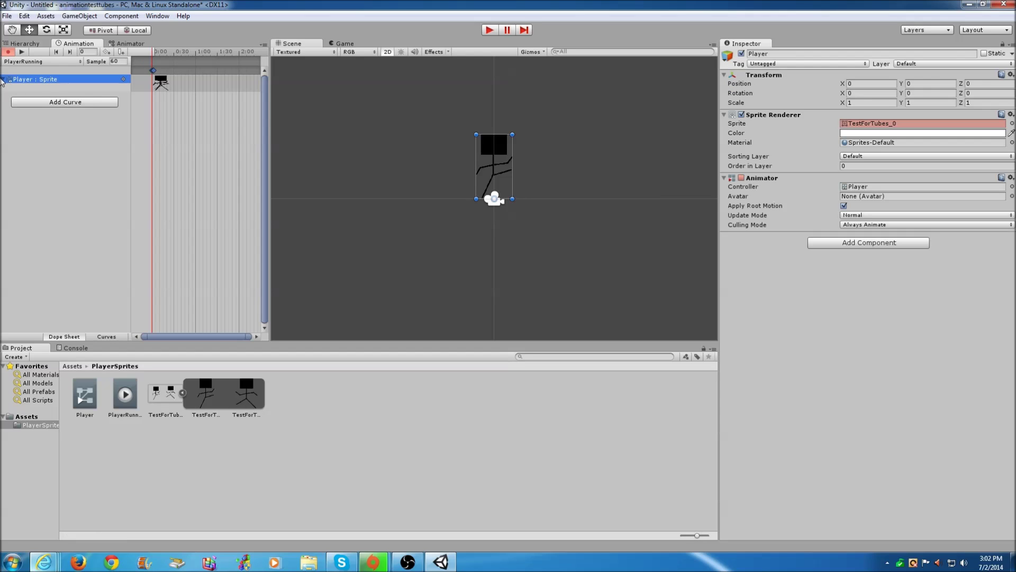
pyautogui.click(4, 80)
pyautogui.click(4, 80)
pyautogui.click(200, 398)
pyautogui.click(261, 400)
pyautogui.click(218, 398)
pyautogui.click(242, 399)
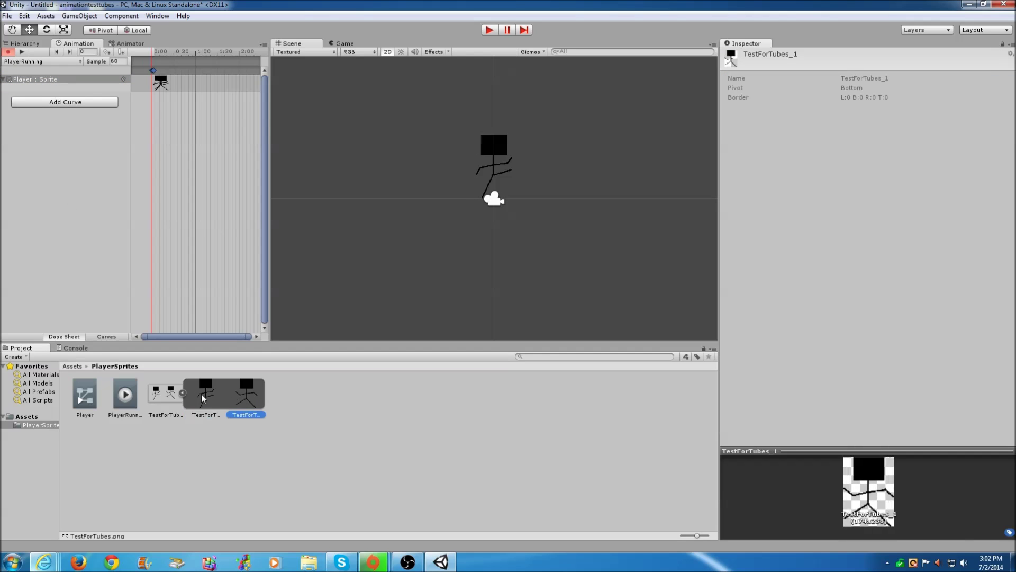
pyautogui.click(199, 398)
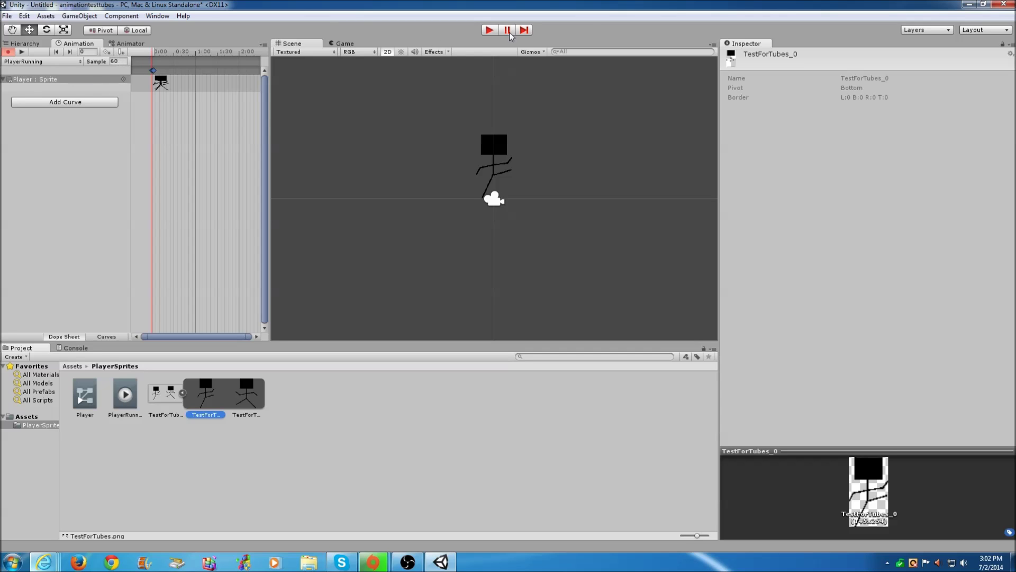
# Preview the running animation, stop it, and clear the current frame number.
pyautogui.click(23, 53)
pyautogui.click(23, 53)
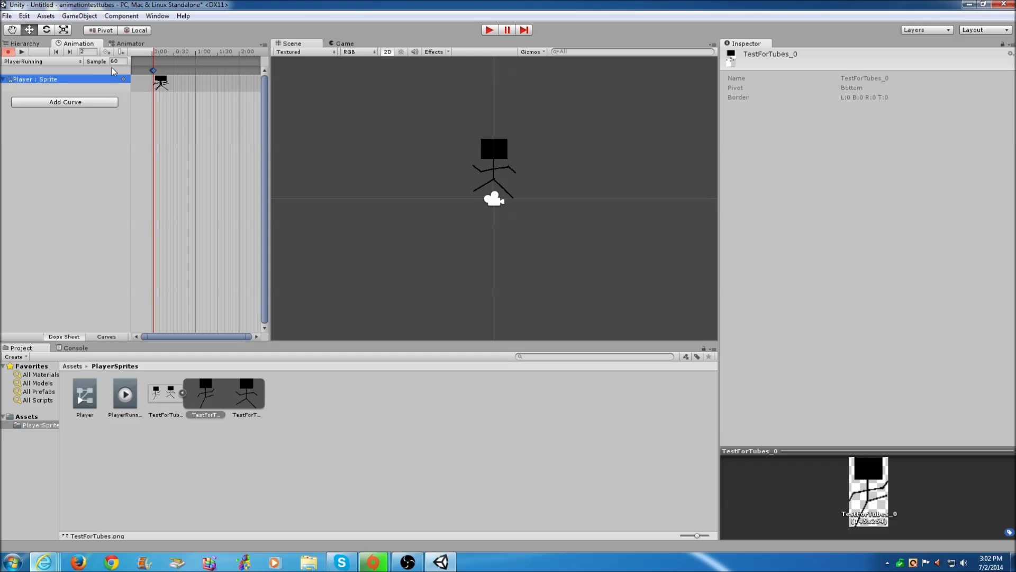
pyautogui.click(89, 51)
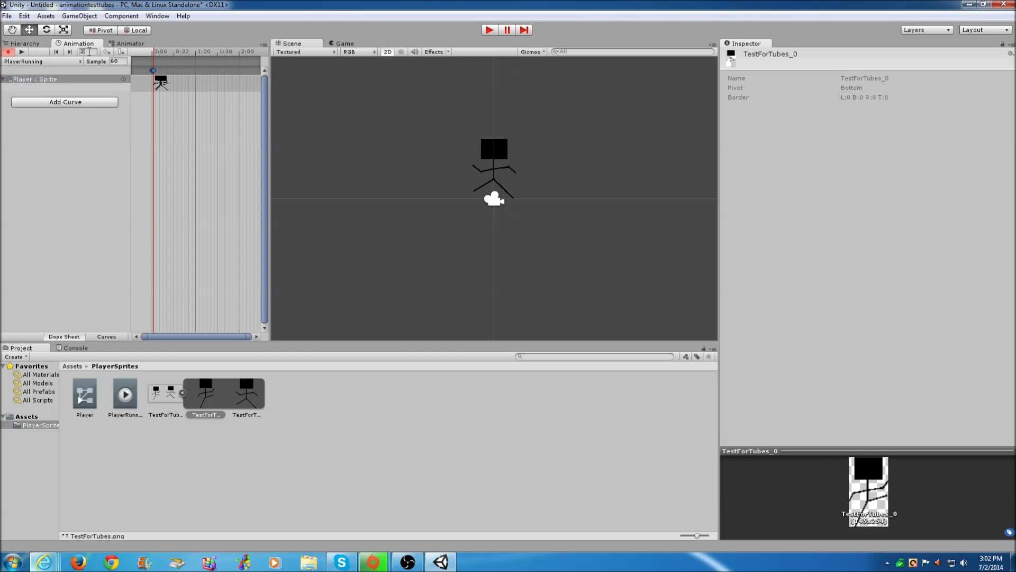
pyautogui.press('BackSpace')
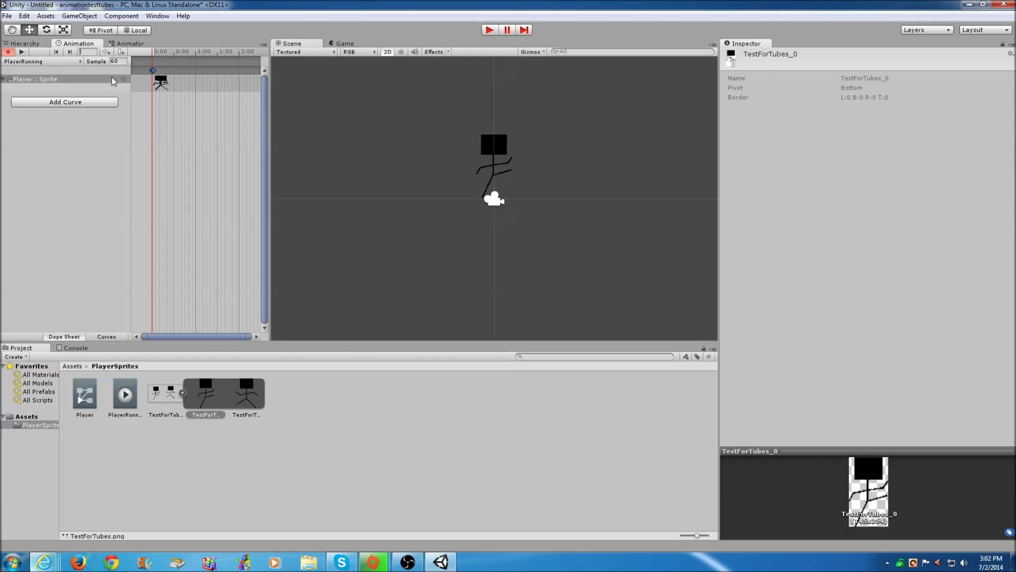
# Change the PlayerRunning sample rate from 60 to 6 and play the animation.
pyautogui.click(112, 81)
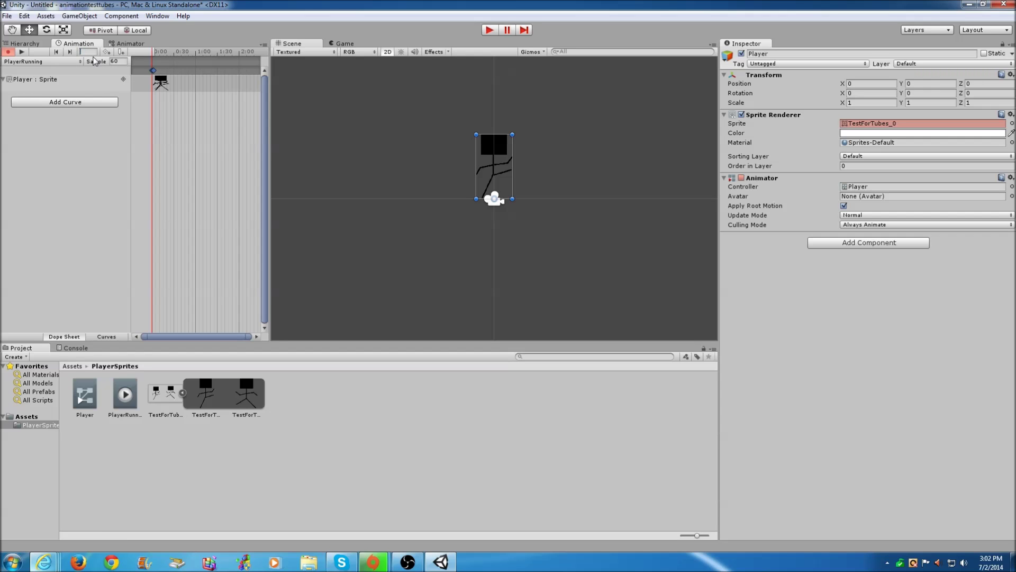
pyautogui.write('2')
pyautogui.click(117, 61)
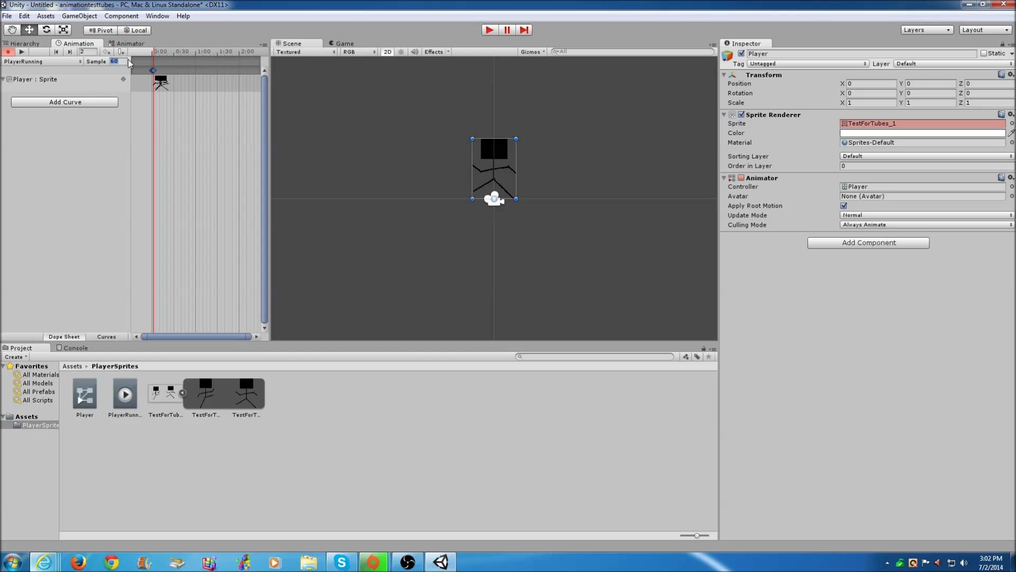
pyautogui.press('BackSpace')
pyautogui.write('6')
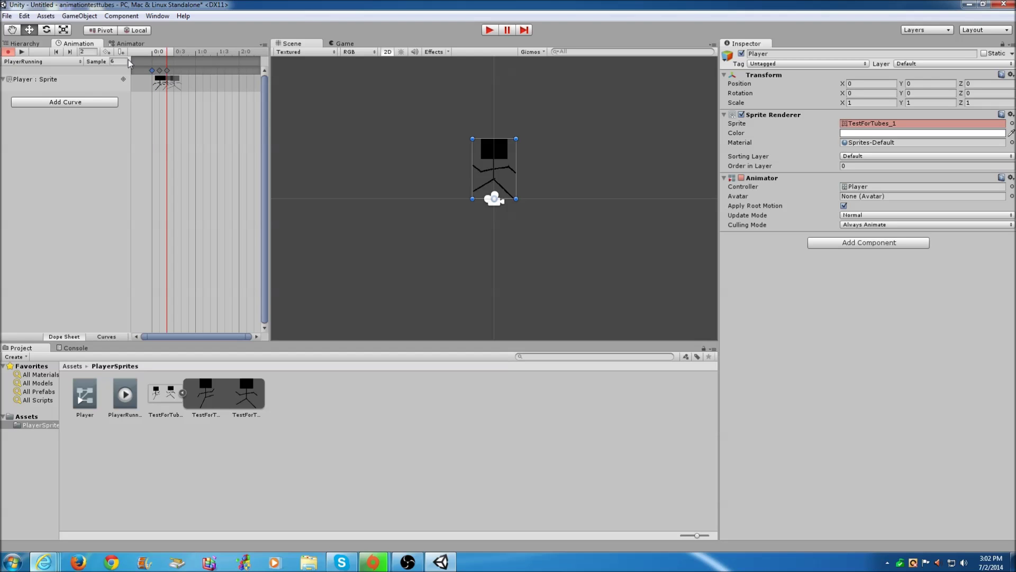
pyautogui.click(22, 52)
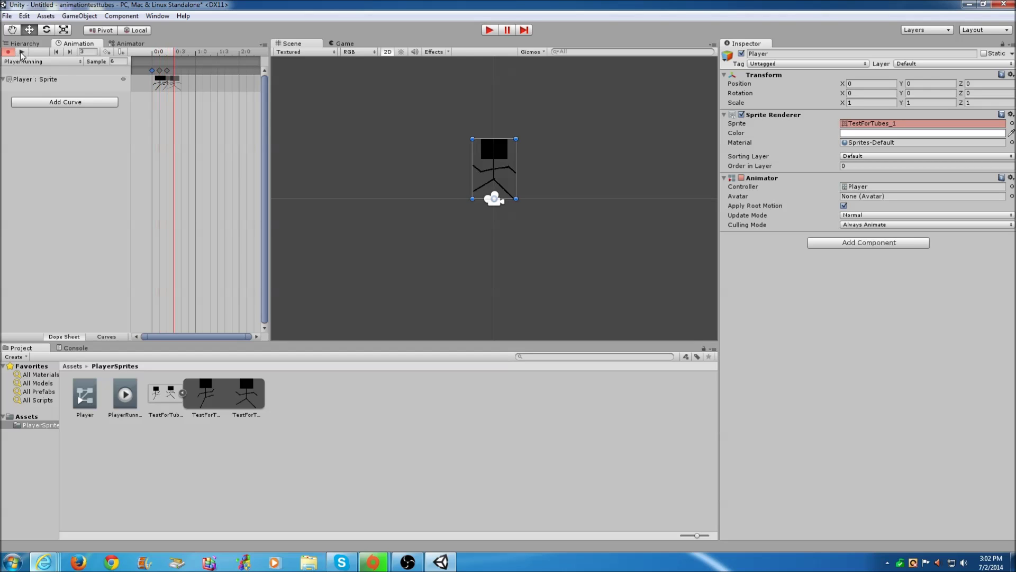
# Drag both TestForTubes sprites into the PlayerRunning clip's Player : Sprite track.
pyautogui.click(165, 394)
pyautogui.click(244, 397)
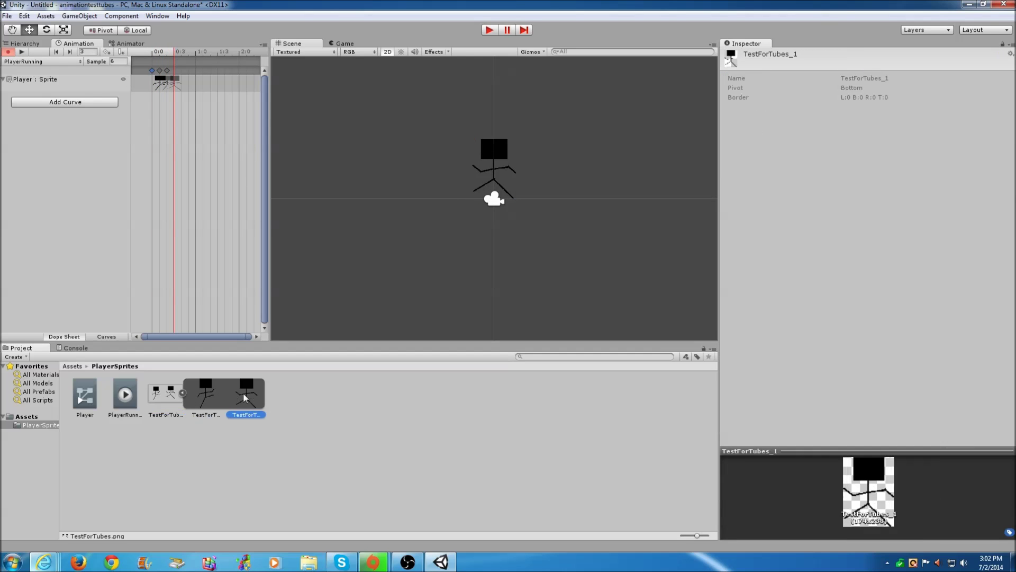
pyautogui.keyDown('ctrl'); pyautogui.click(206, 397); pyautogui.keyUp('ctrl')
pyautogui.moveTo(217, 402); pyautogui.dragTo(54, 129)
pyautogui.click(52, 80)
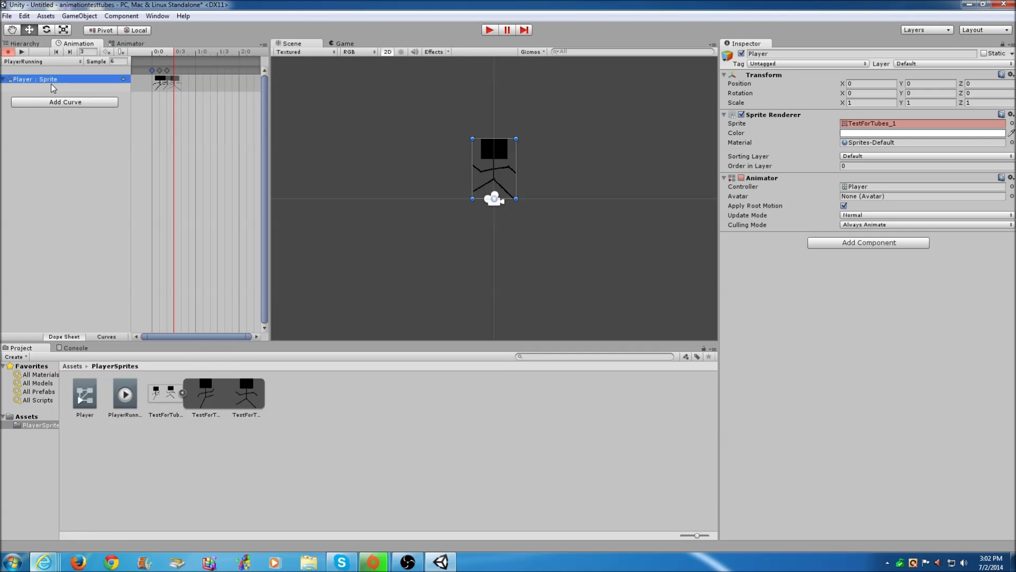
# Delete the sprite keyframe at frame 0, move to frame 2, and play the clip.
pyautogui.click(145, 85)
pyautogui.rightClick(154, 86)
pyautogui.rightClick(106, 81)
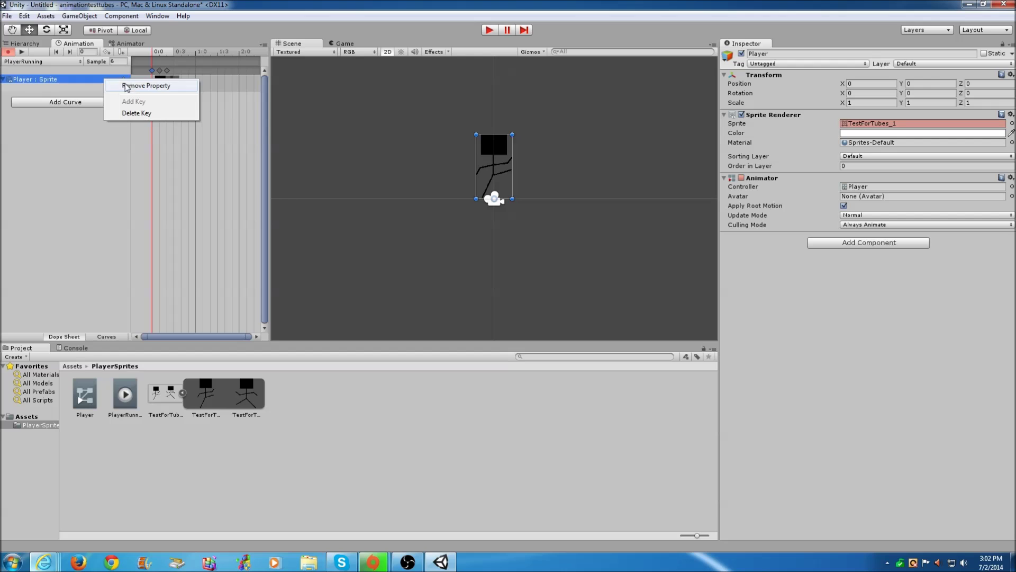
pyautogui.click(136, 113)
pyautogui.rightClick(61, 80)
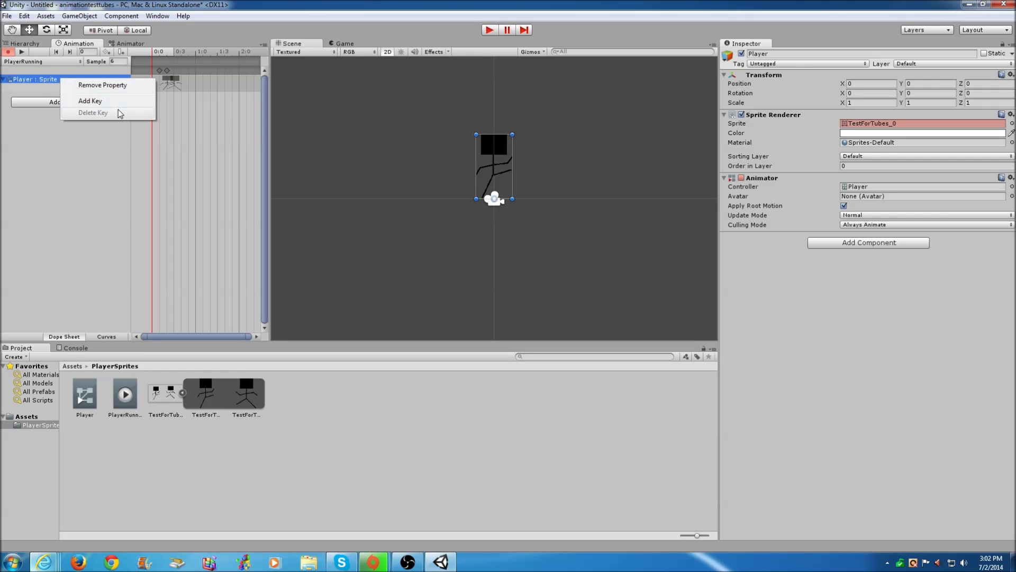
pyautogui.click(83, 160)
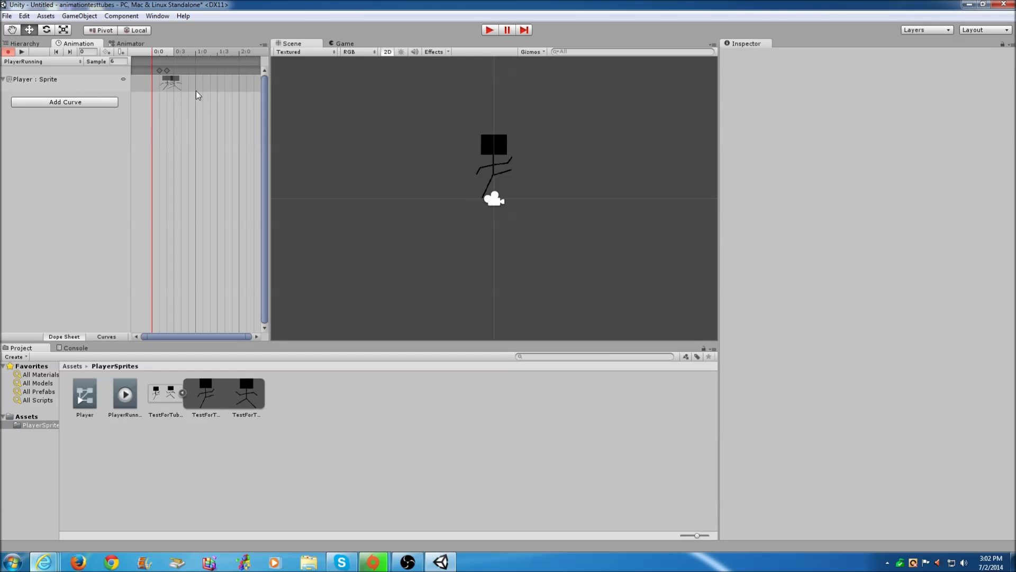
pyautogui.click(173, 84)
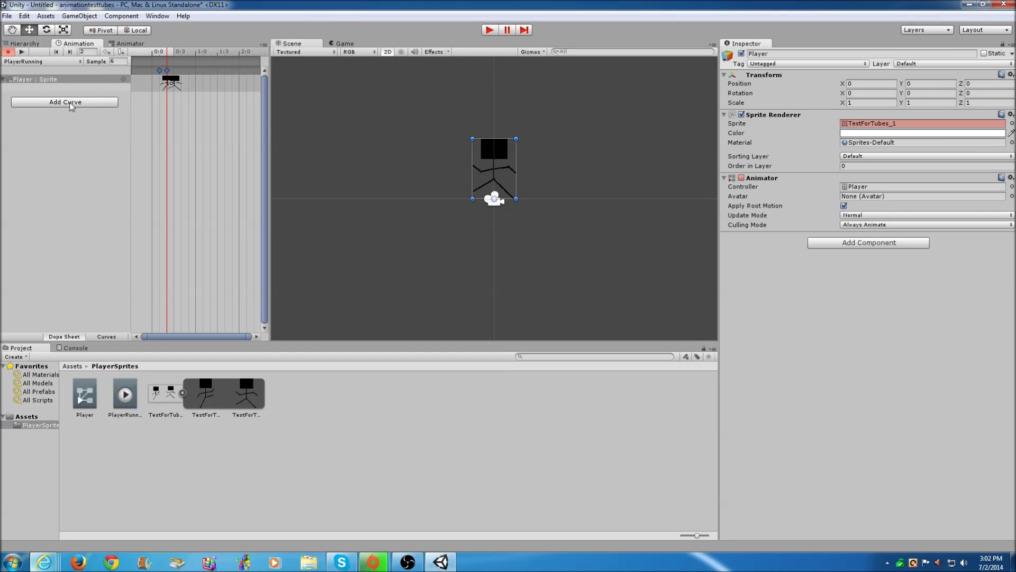
pyautogui.click(21, 52)
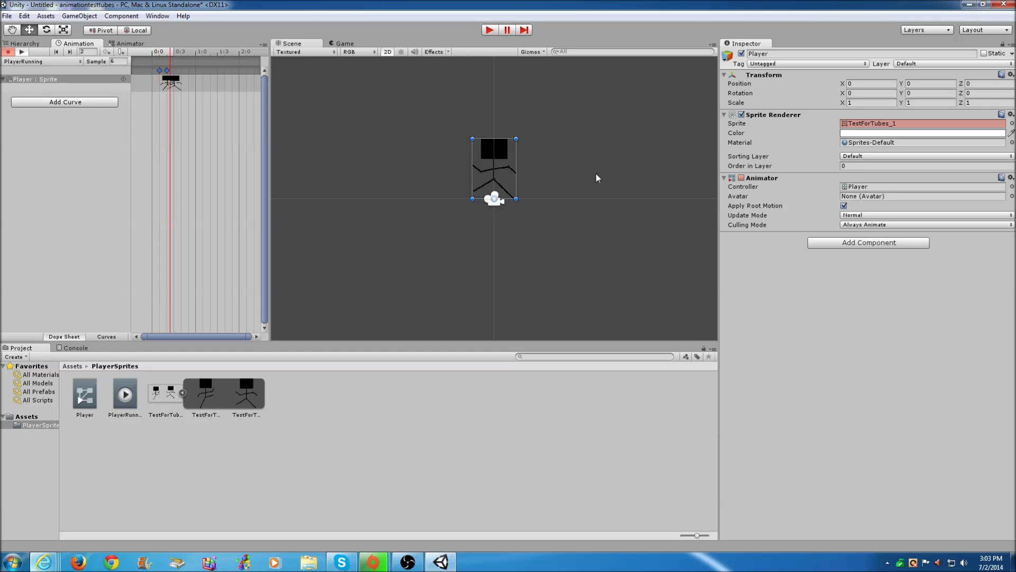
# Switch to the Game view to watch the running stick figure through the camera.
pyautogui.click(325, 44)
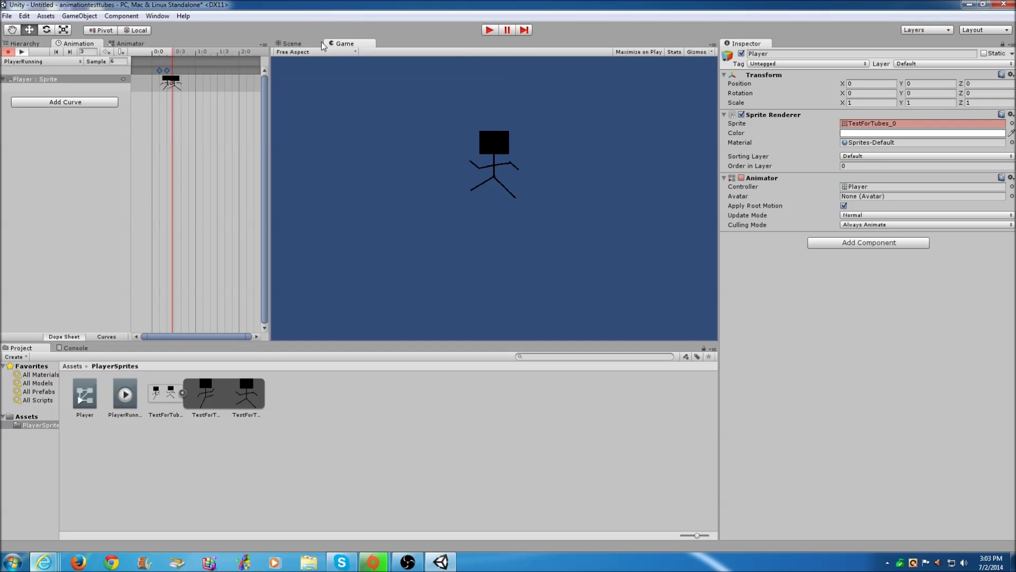